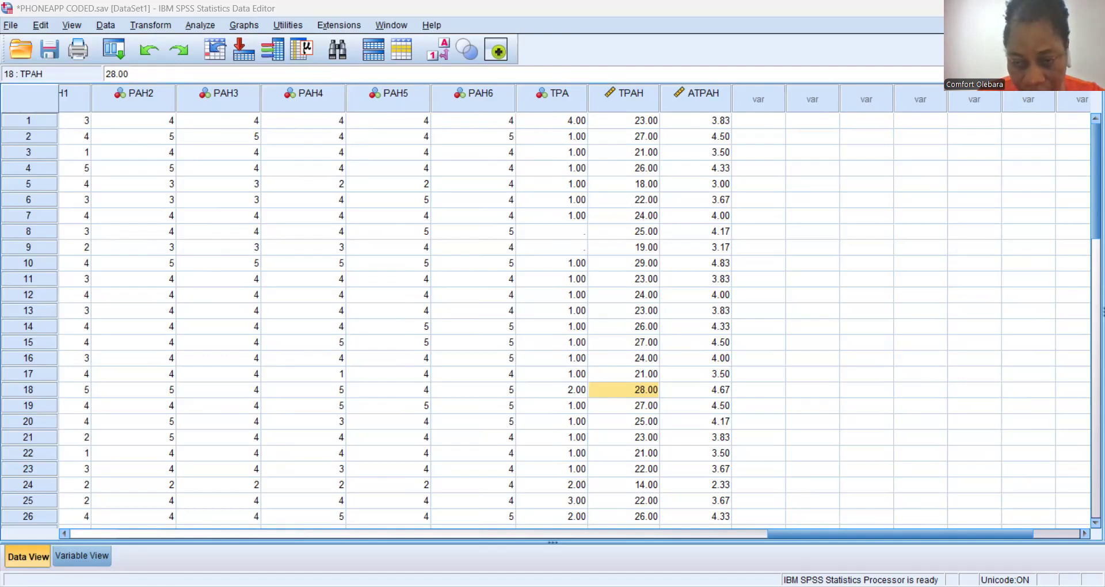
Label the ATPAH variable "Average Total Phone App Help" in the variable definitions.
click(788, 566)
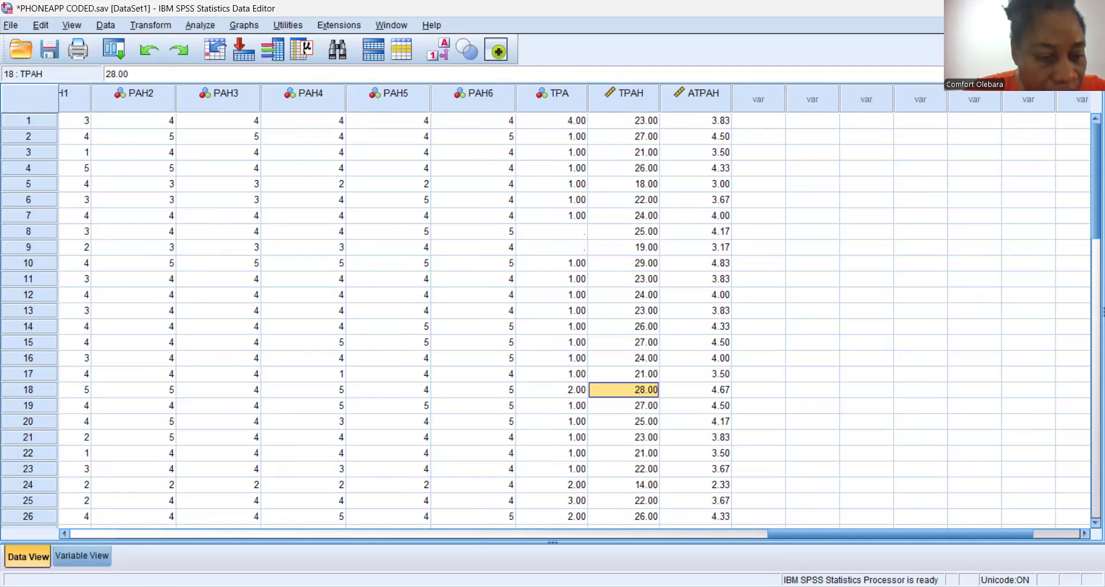
click(98, 562)
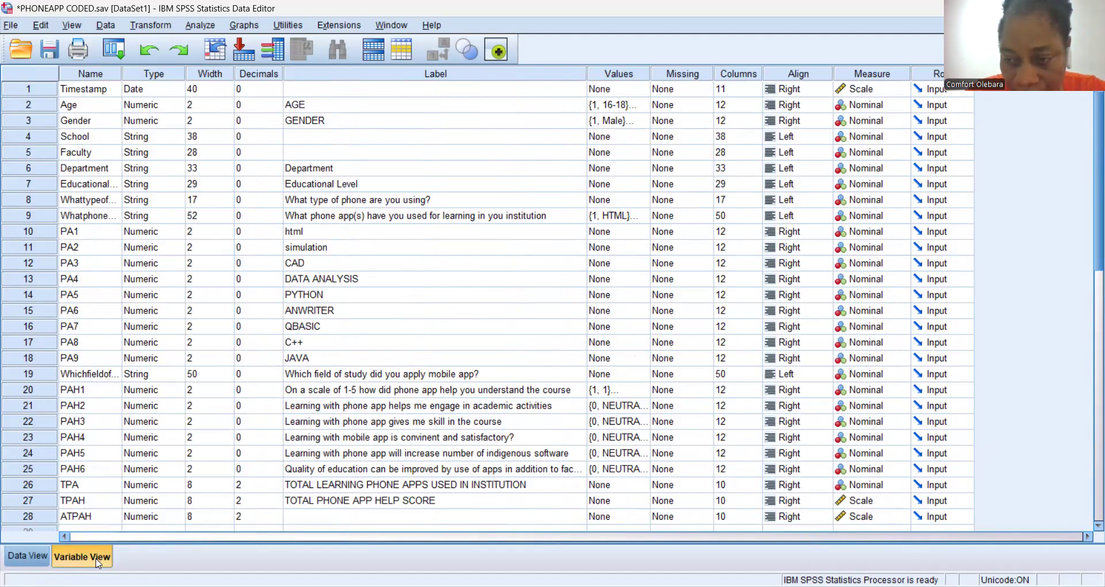
click(305, 518)
click(305, 515)
text(Average )
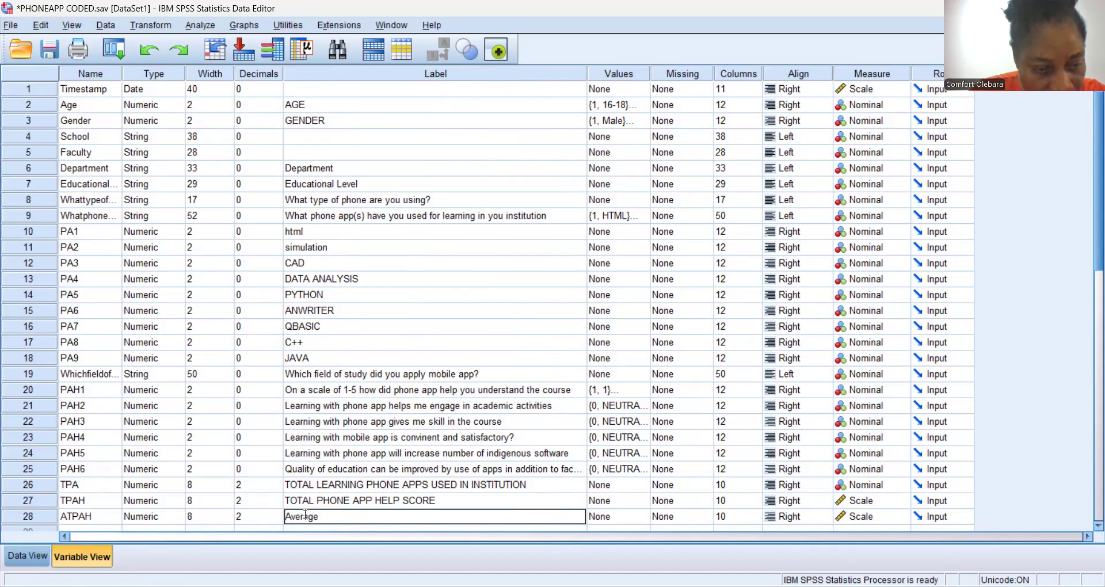
text(Total)
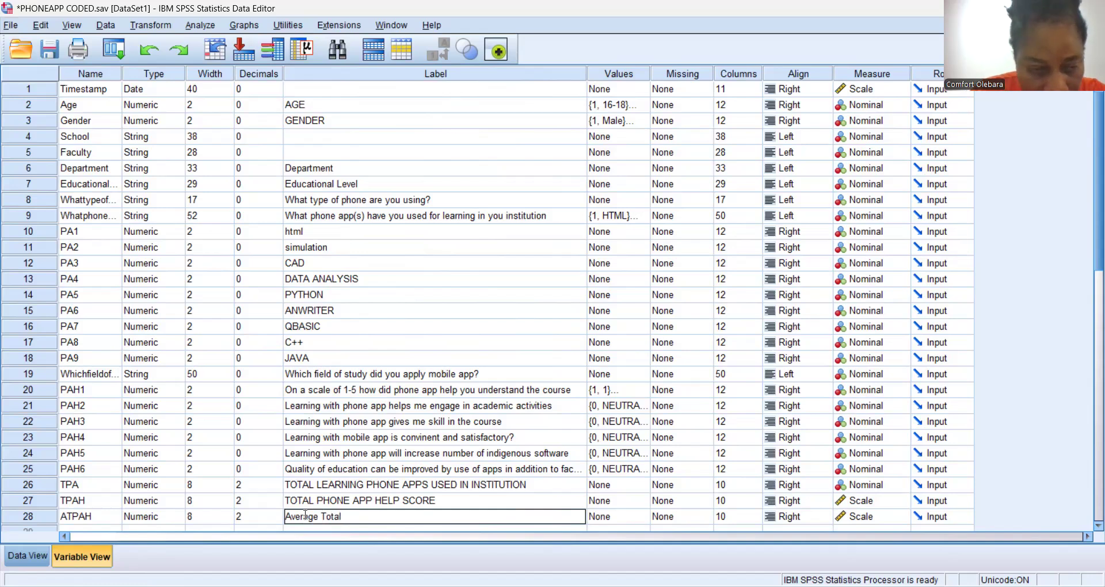
text( Ph)
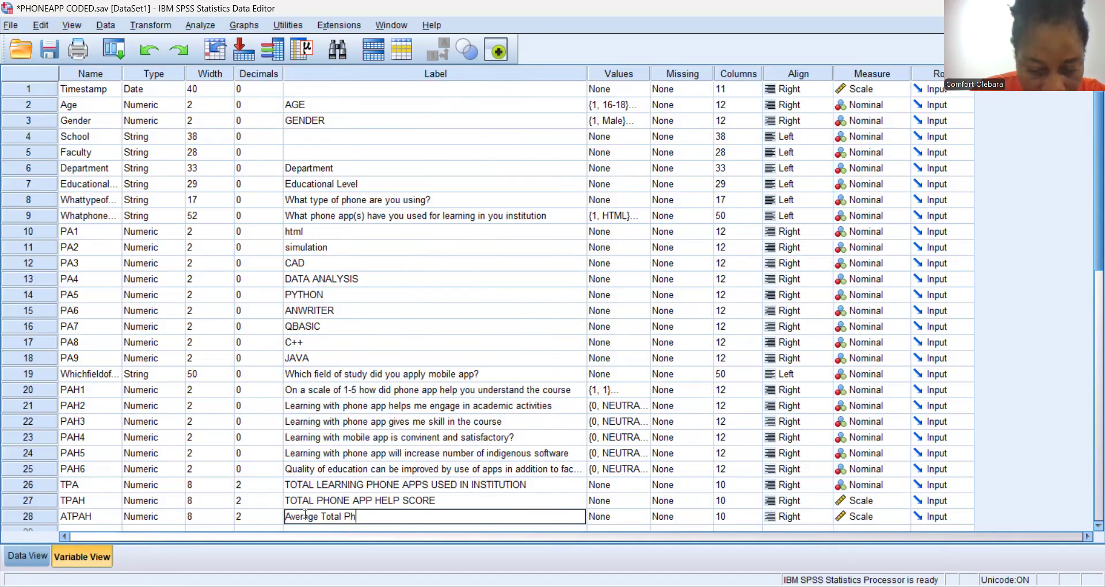
text(one Ap)
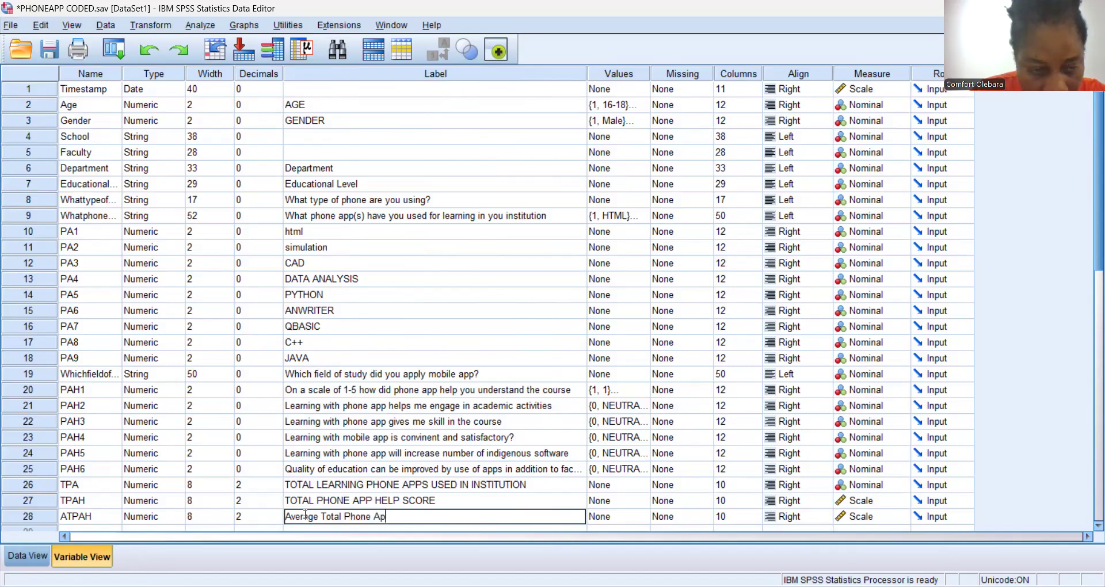
text(p Help)
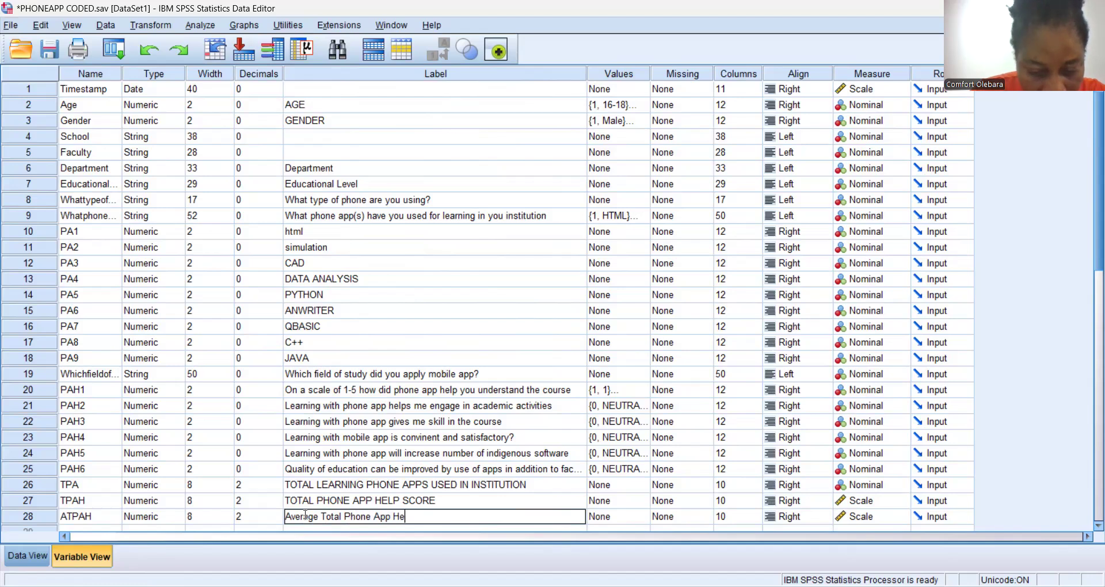
click(293, 454)
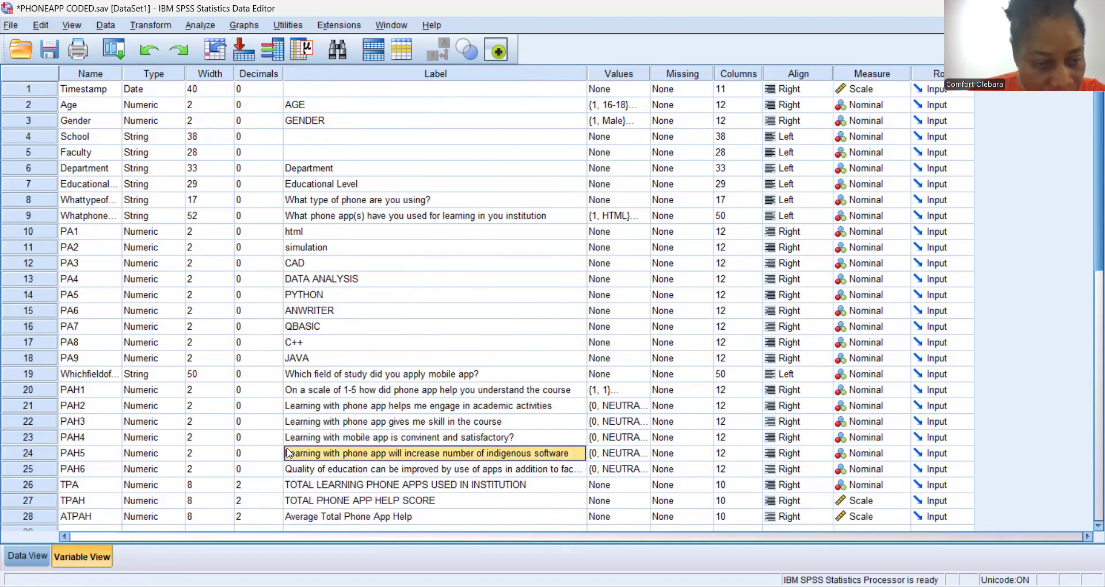
Return to the data and start a Recode into Different Variables with ATPAH as the input variable.
click(29, 555)
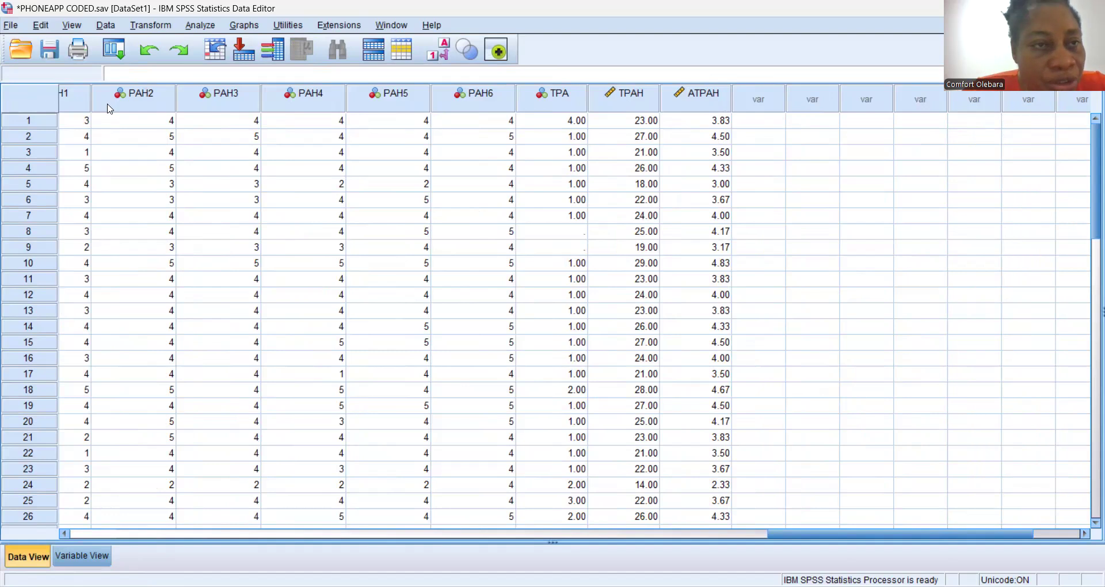
click(149, 22)
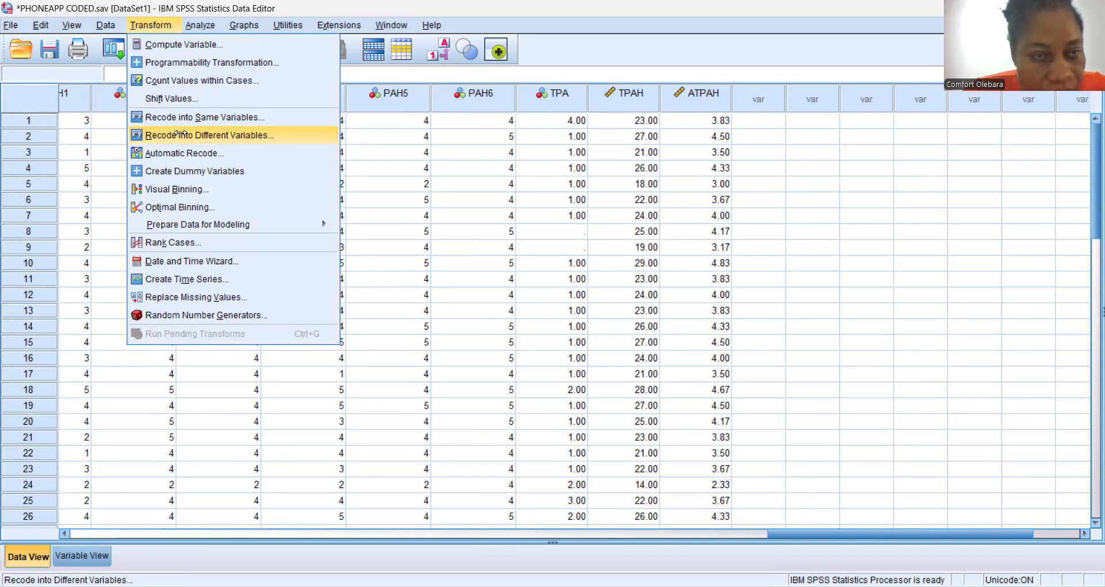
click(181, 136)
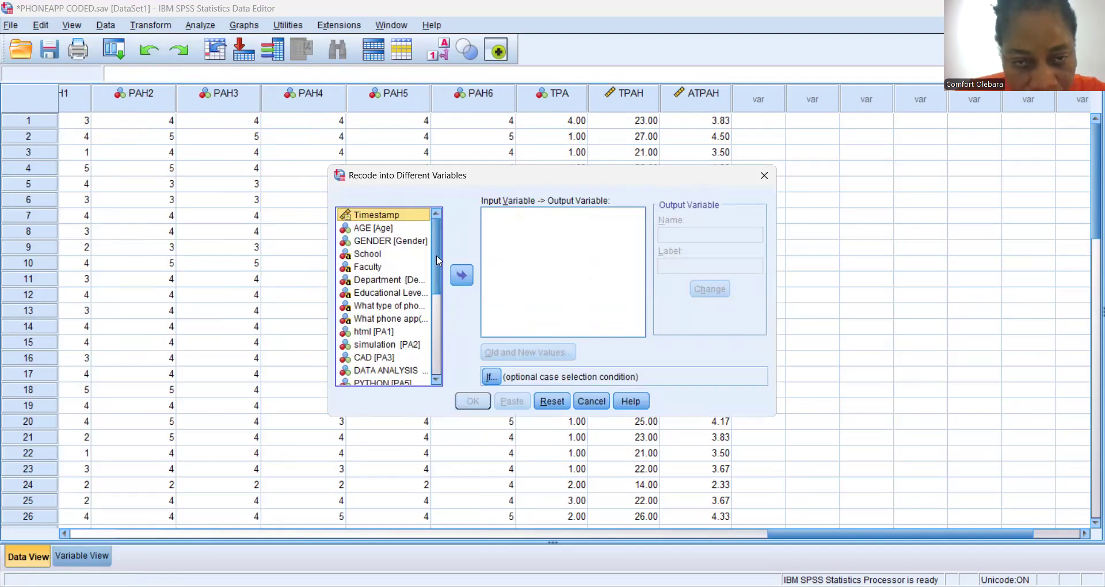
drag(438, 261, 446, 345)
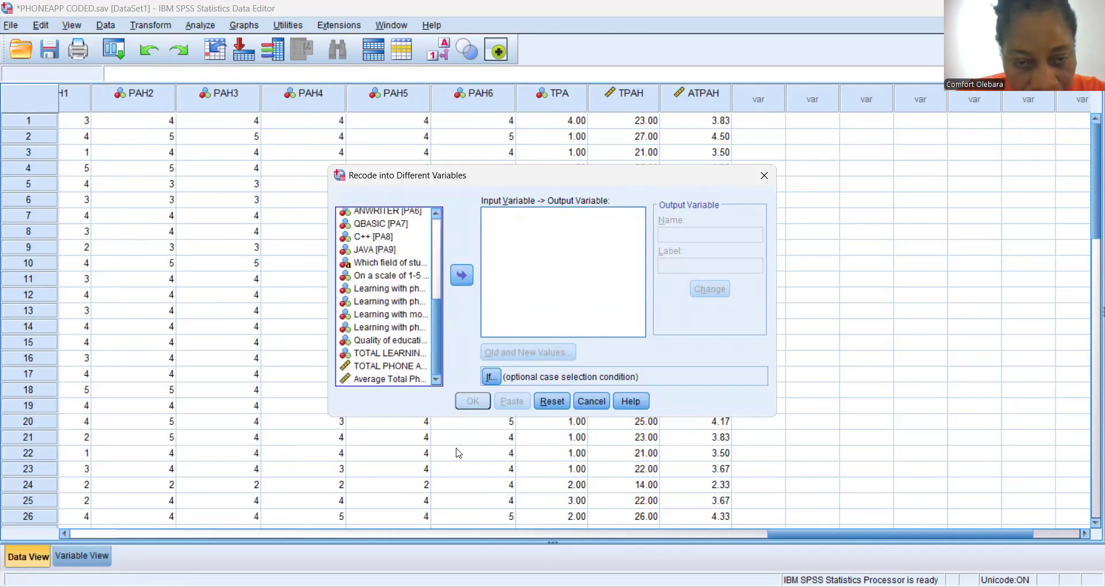
click(389, 379)
click(461, 276)
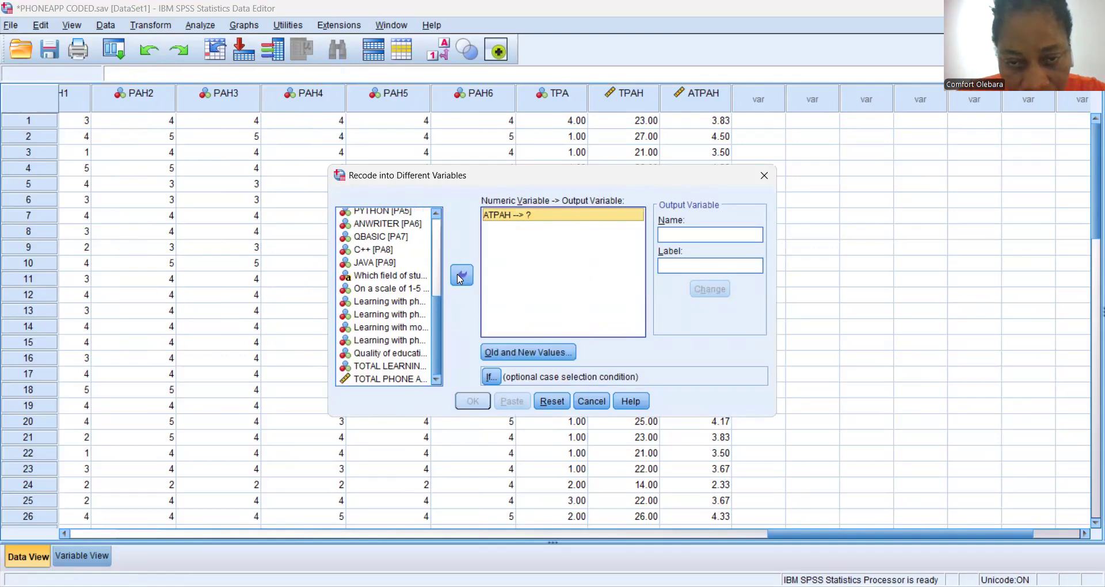
Enter CatATPAH as the name of the recode's output variable.
click(716, 235)
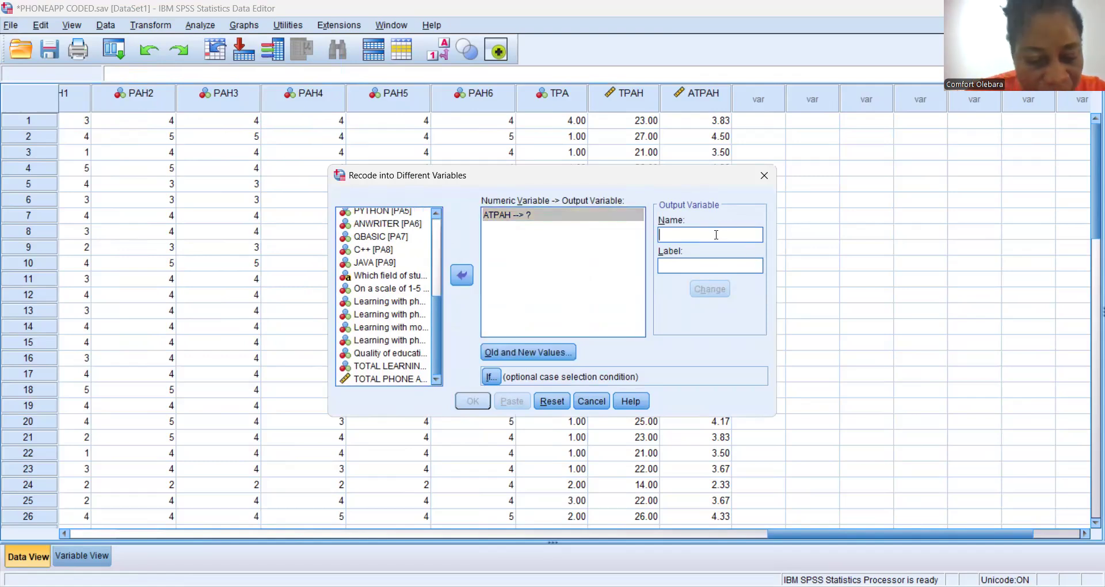
text(Cat)
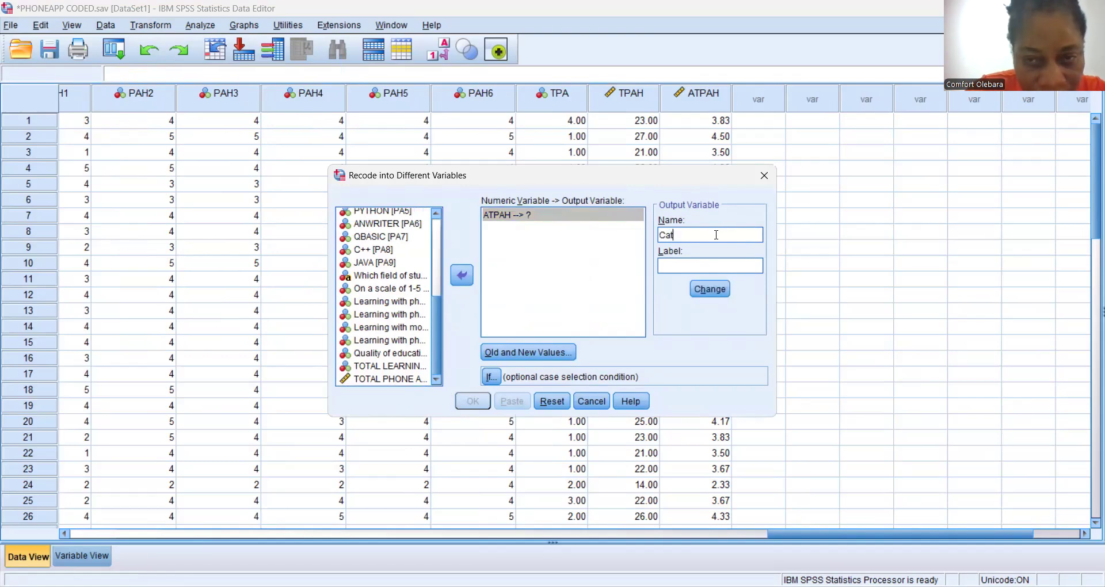
text(A)
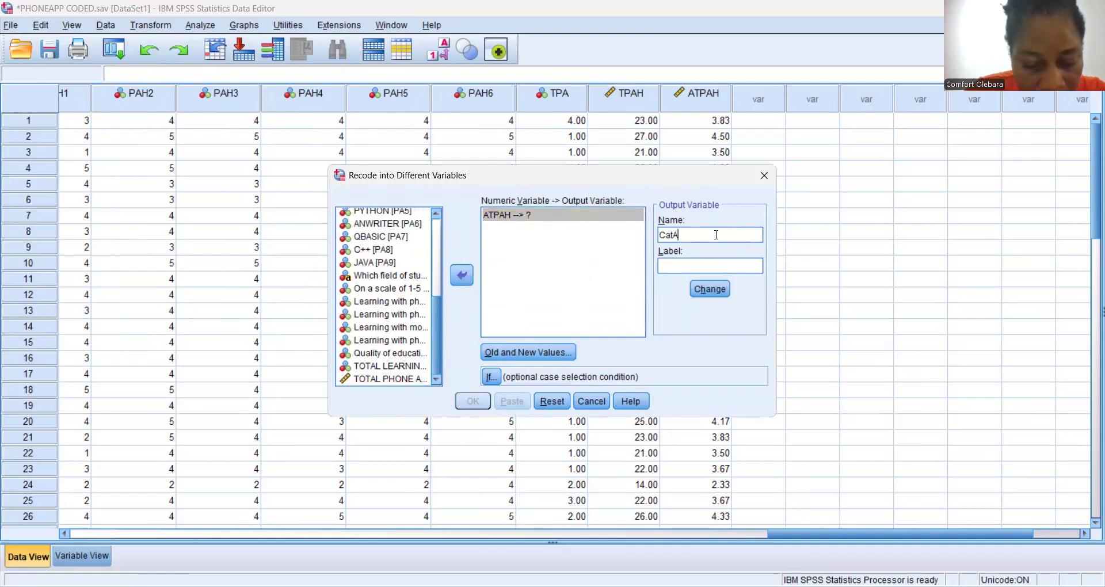
key(BackSpace)
text(A)
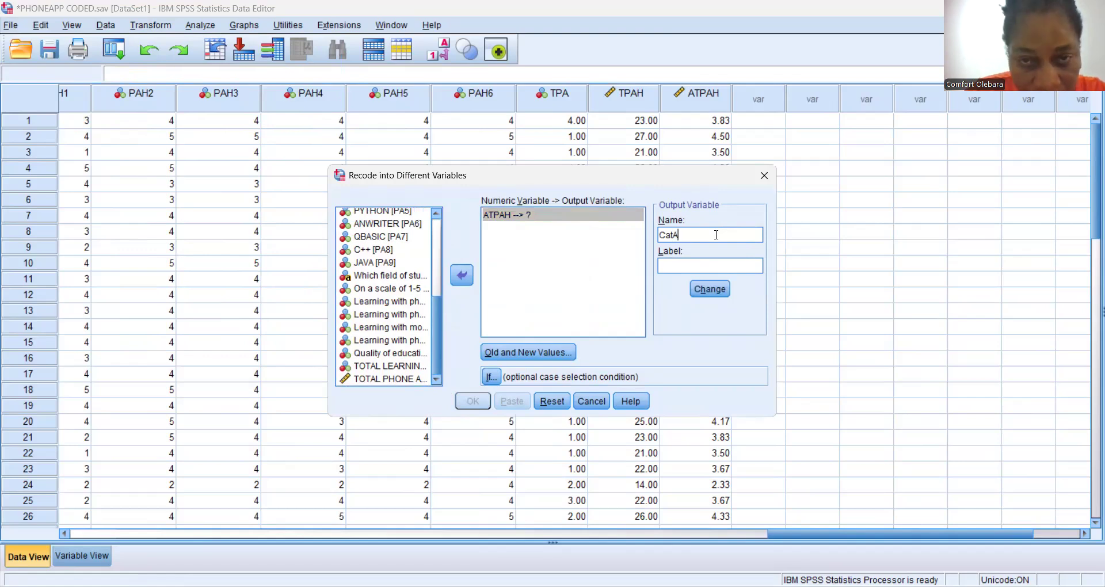
text(T)
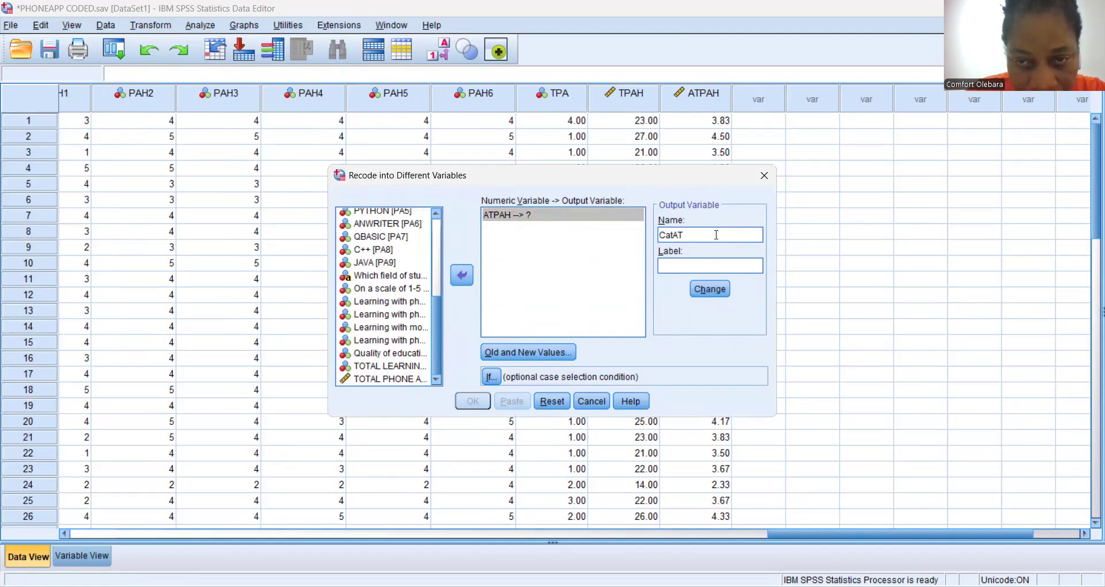
text(PAH)
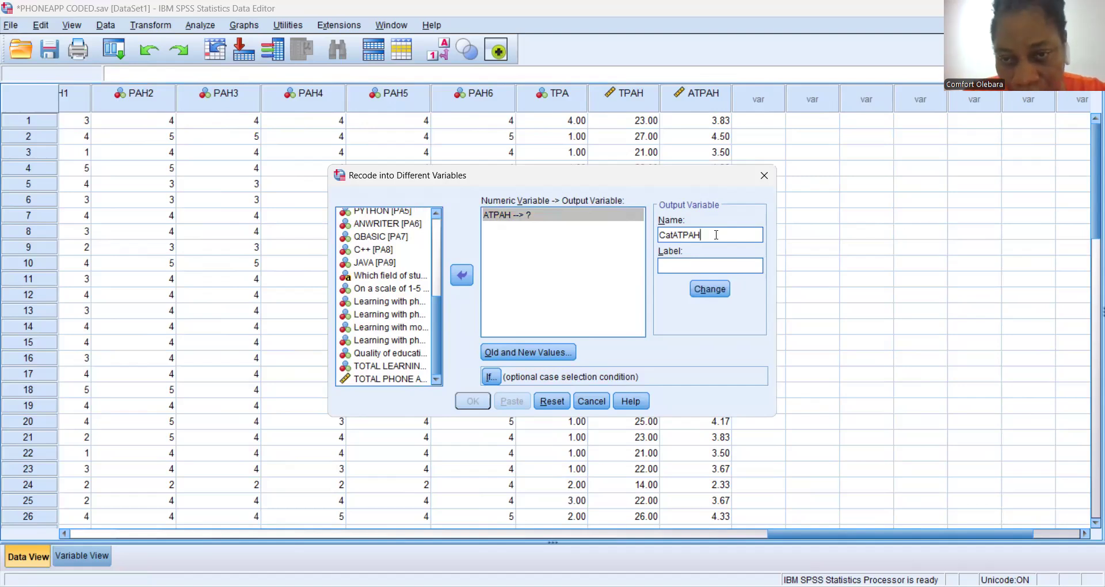
Enter "Categorized Average Total Phone App Help" as the output variable's label.
click(708, 266)
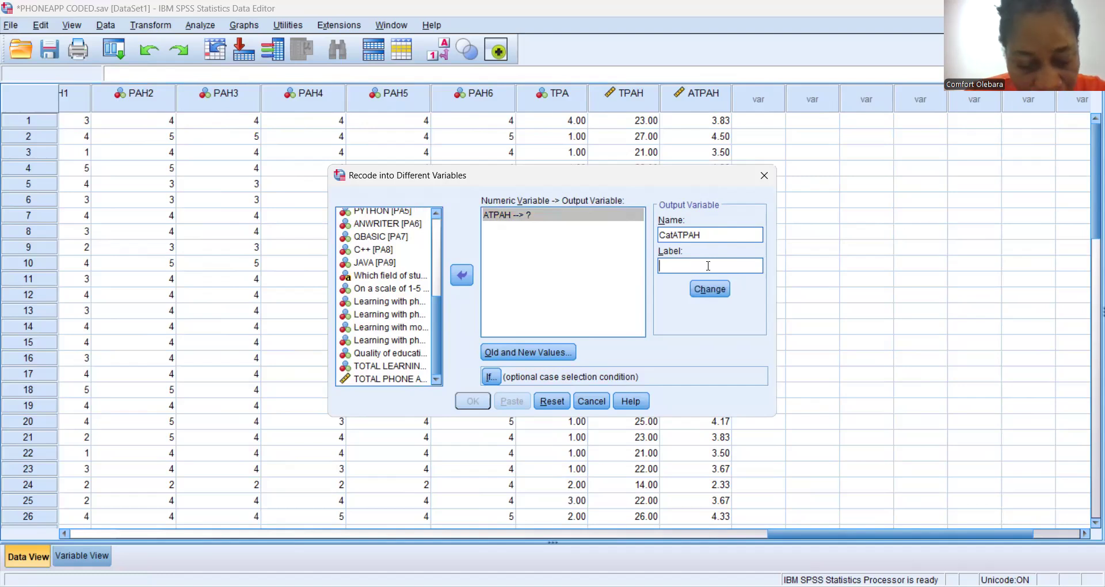
text(Cate)
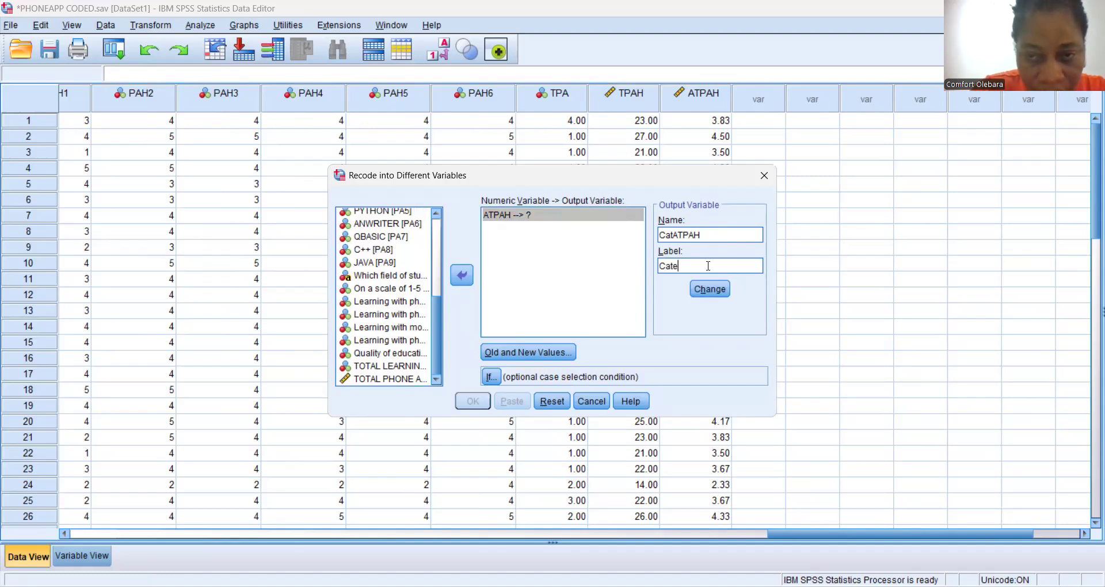
text(go)
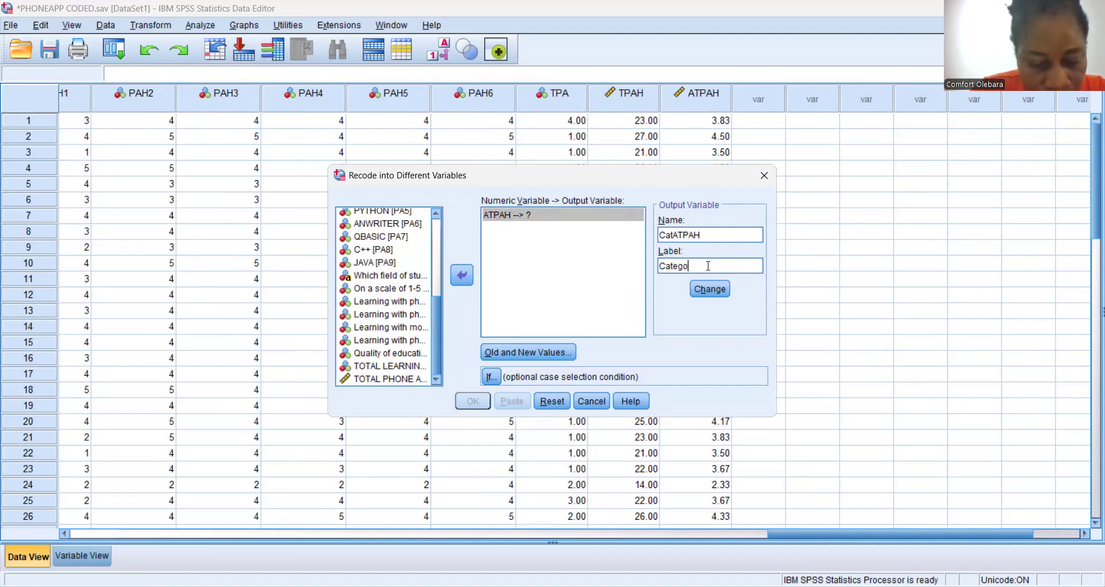
text(rized)
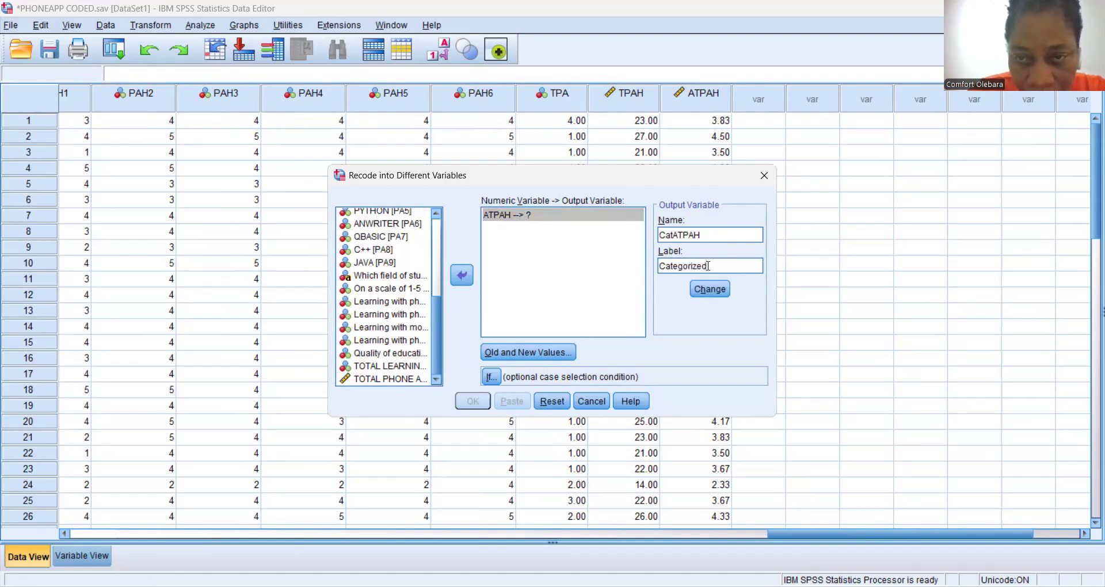
text( A)
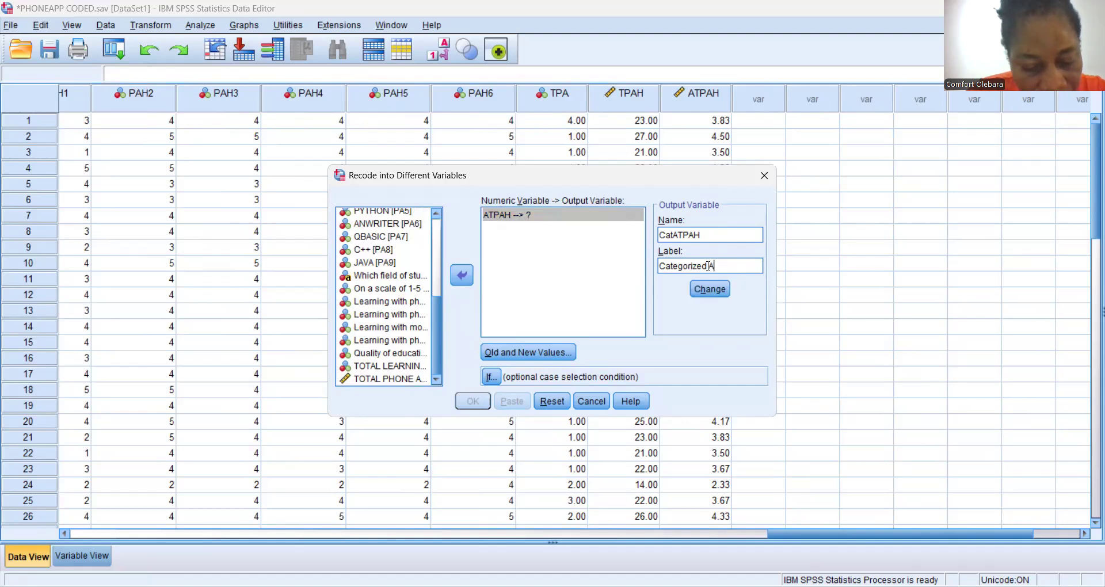
text(vera)
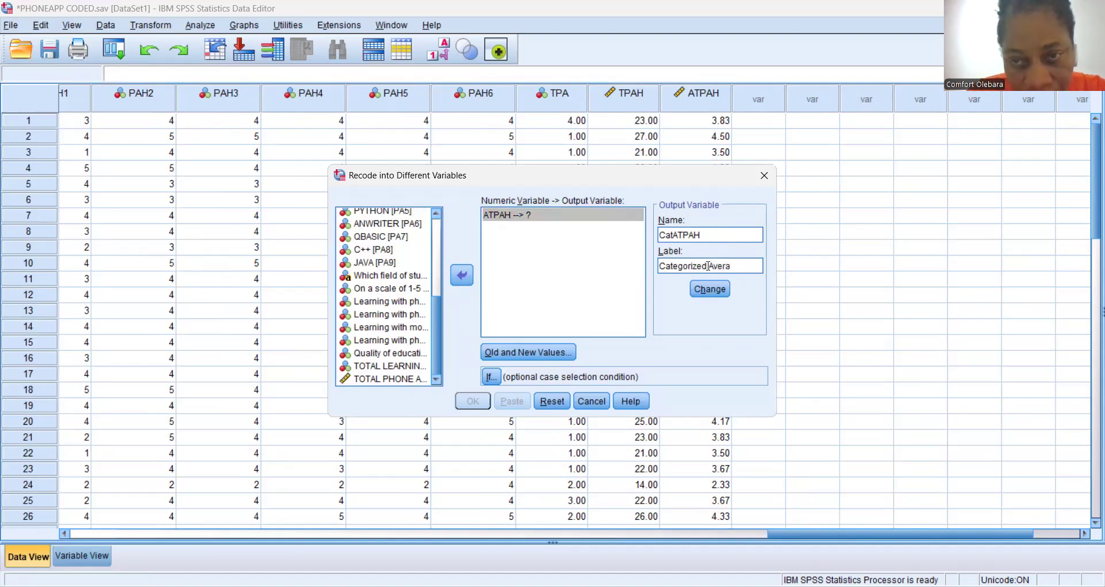
text(ge)
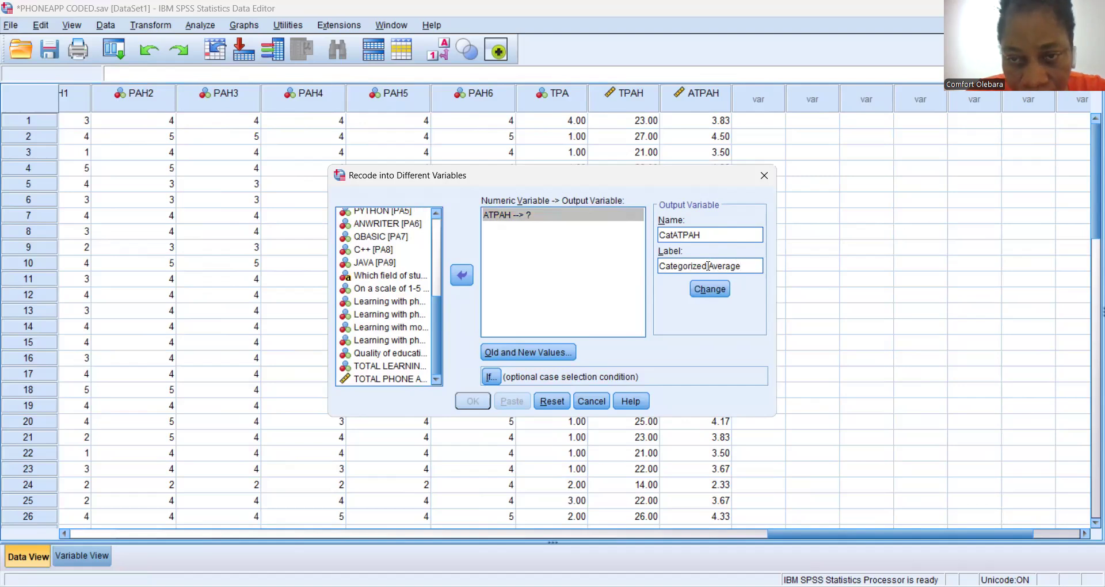
text( To)
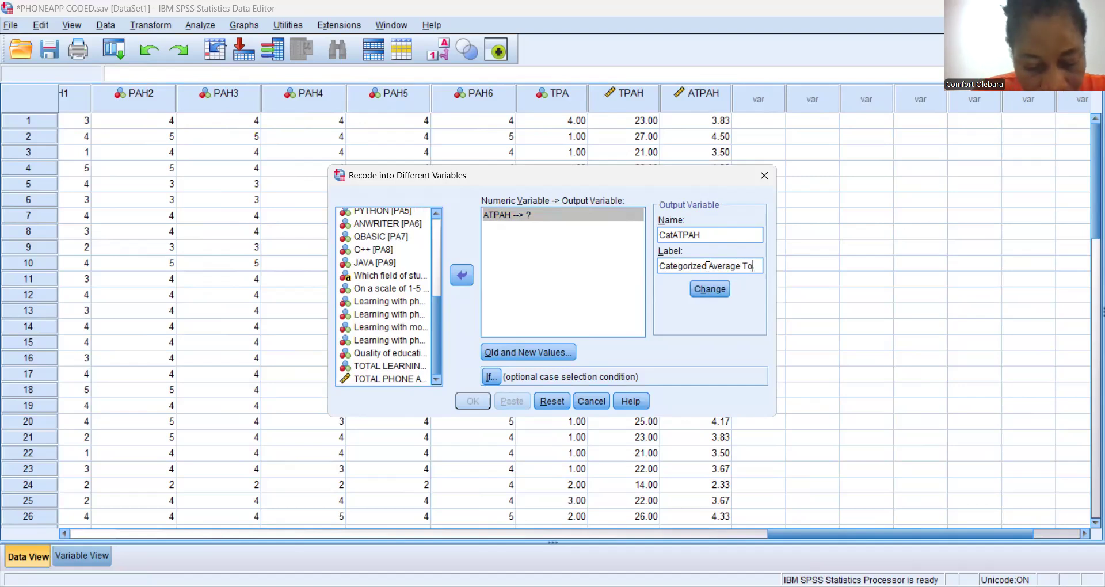
text(tal)
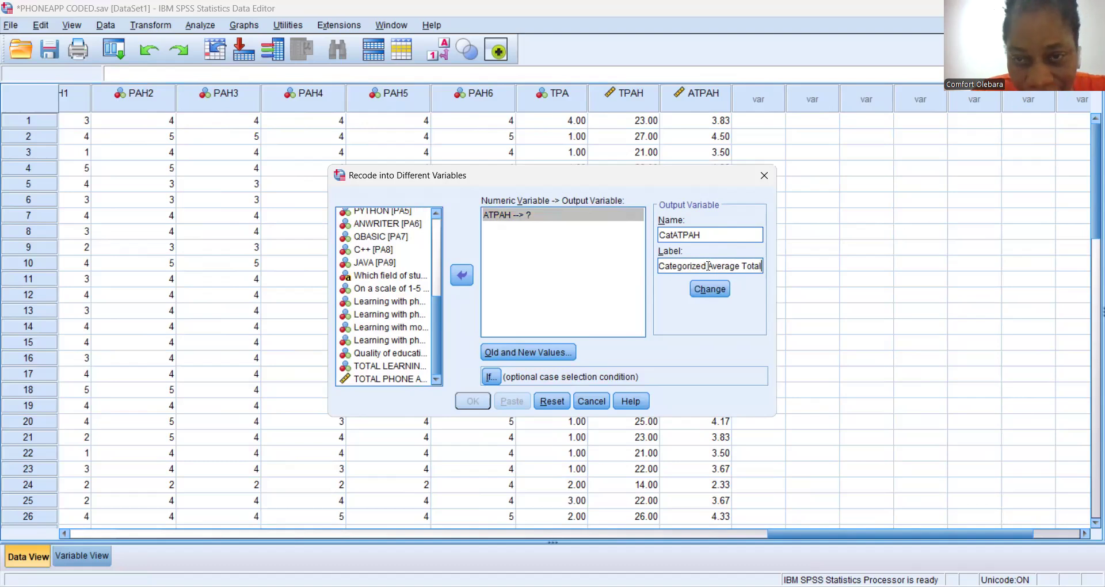
text( Phona)
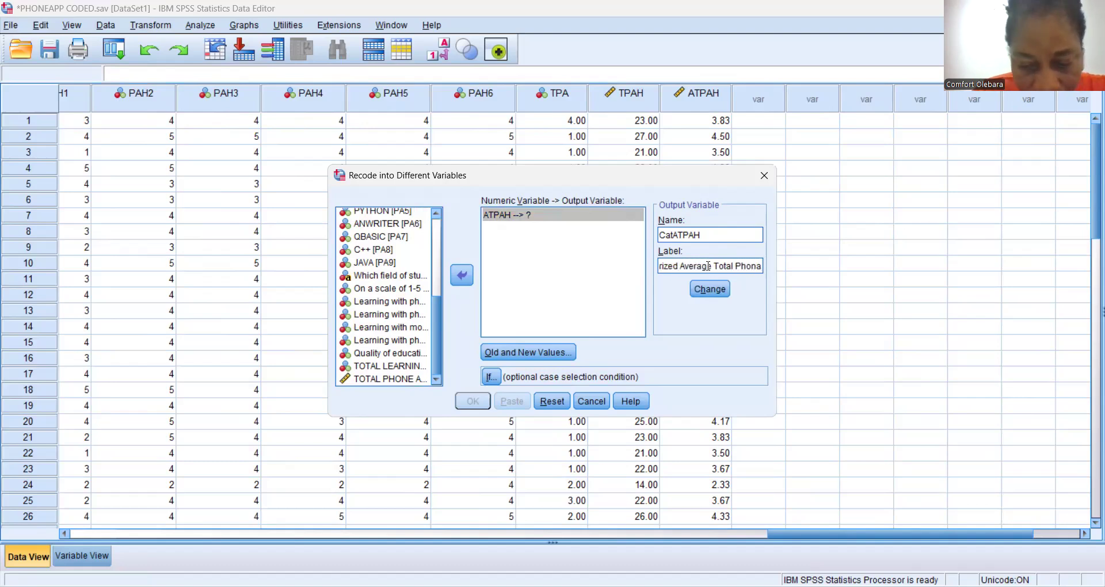
key(BackSpace)
text(e)
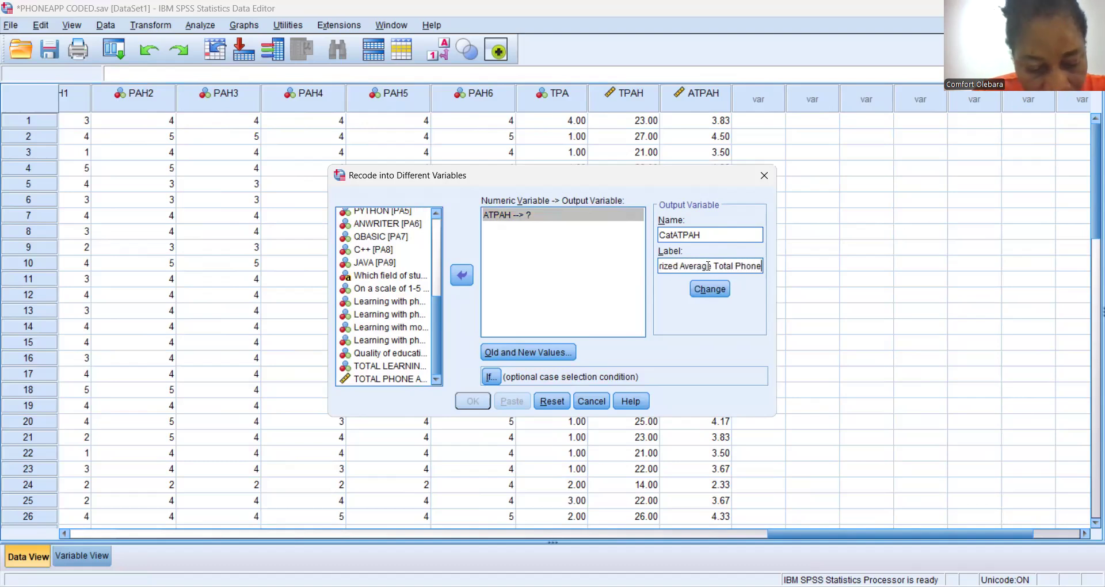
text( App )
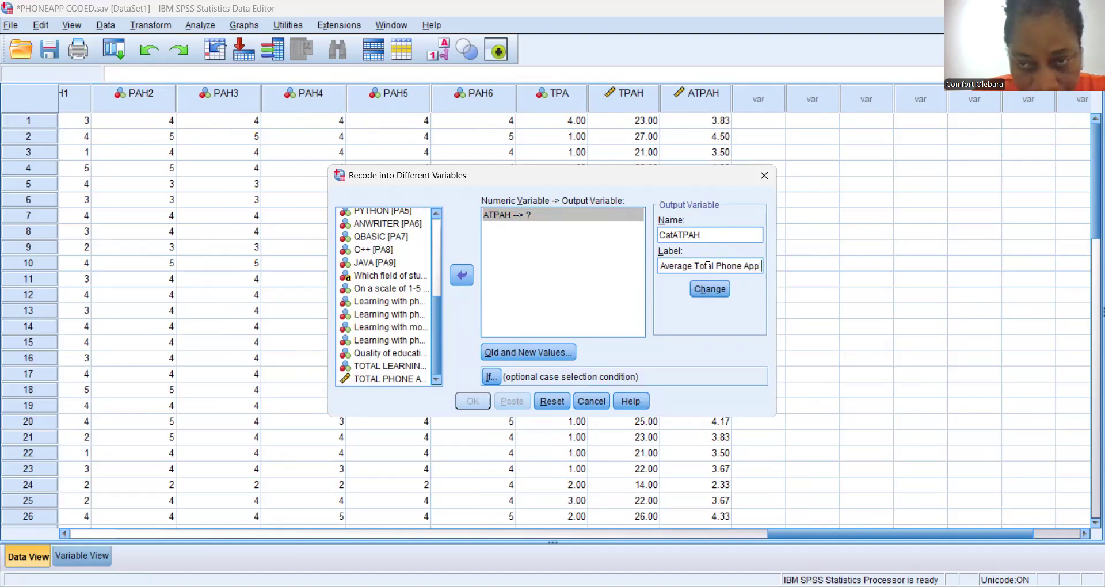
text(Help)
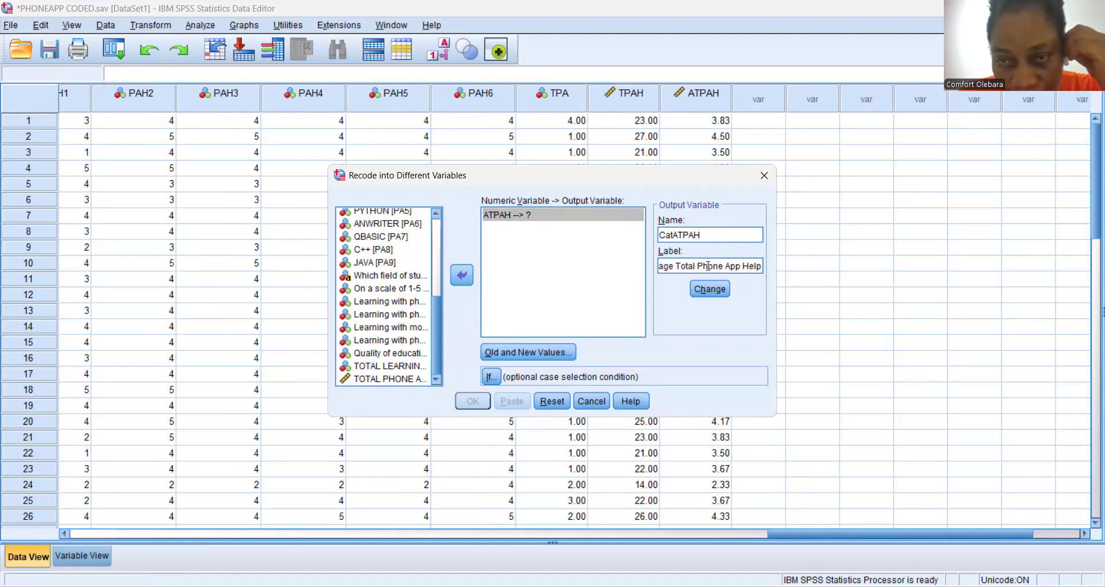
click(545, 357)
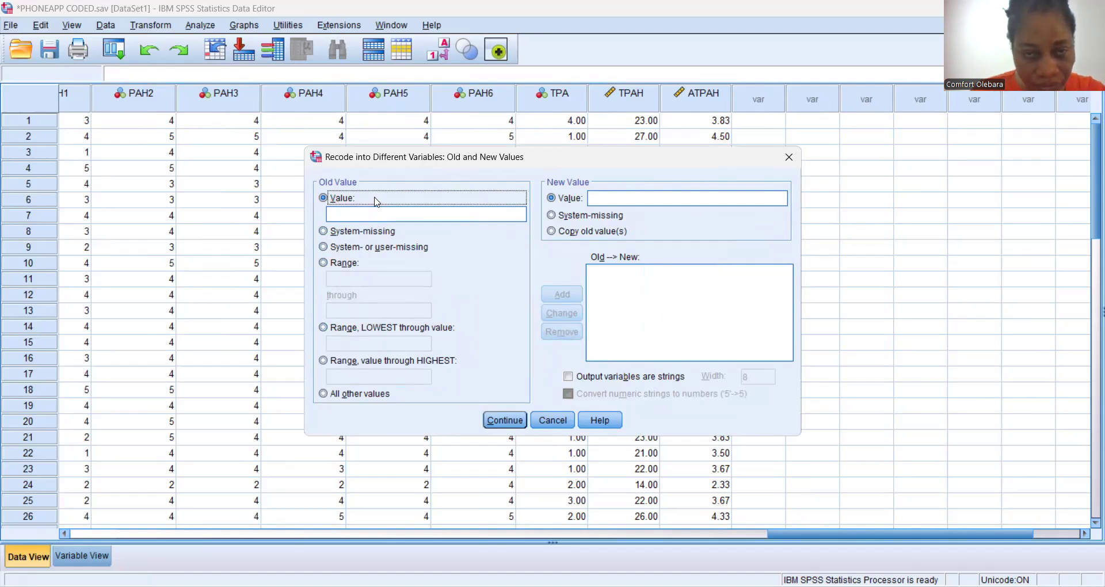
click(333, 266)
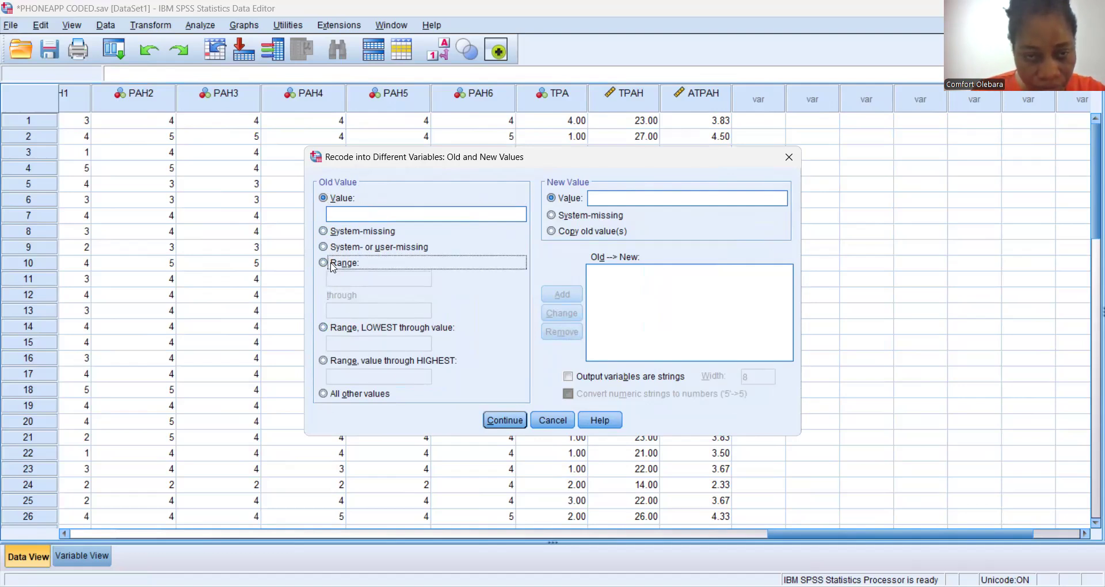
click(368, 331)
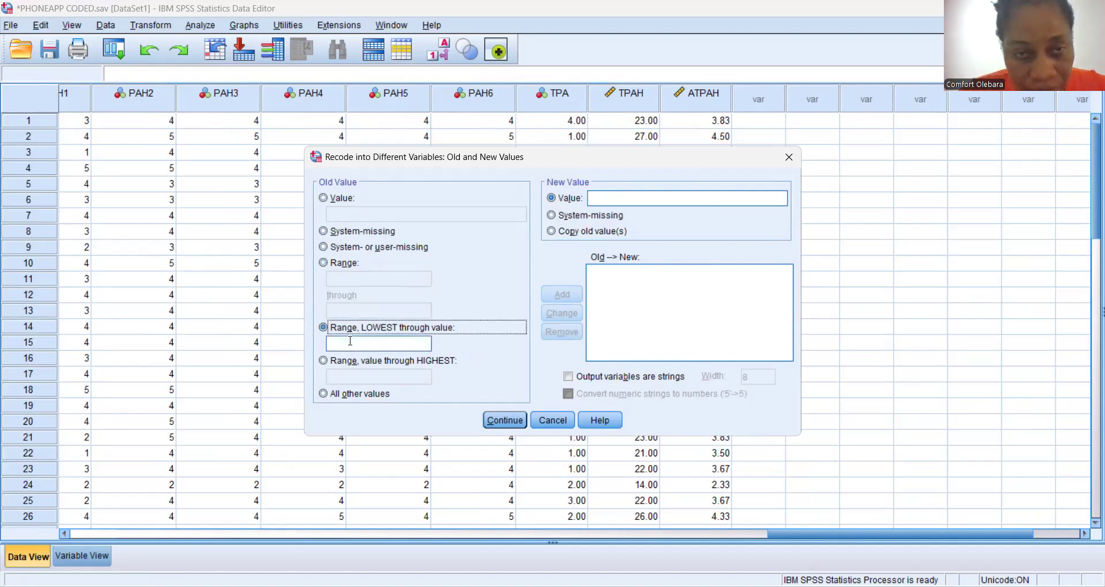
click(356, 198)
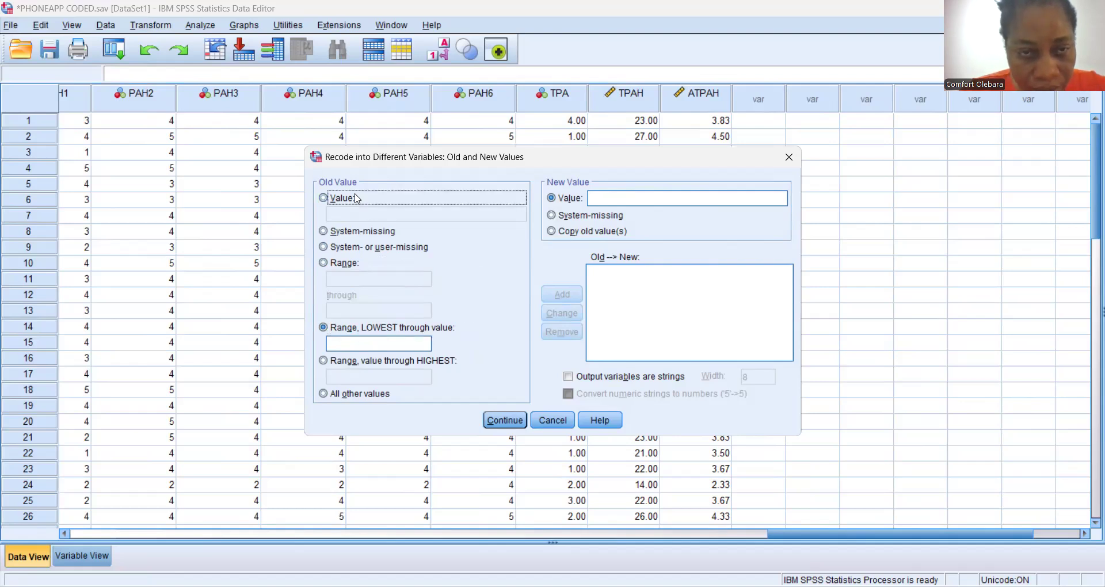
click(365, 328)
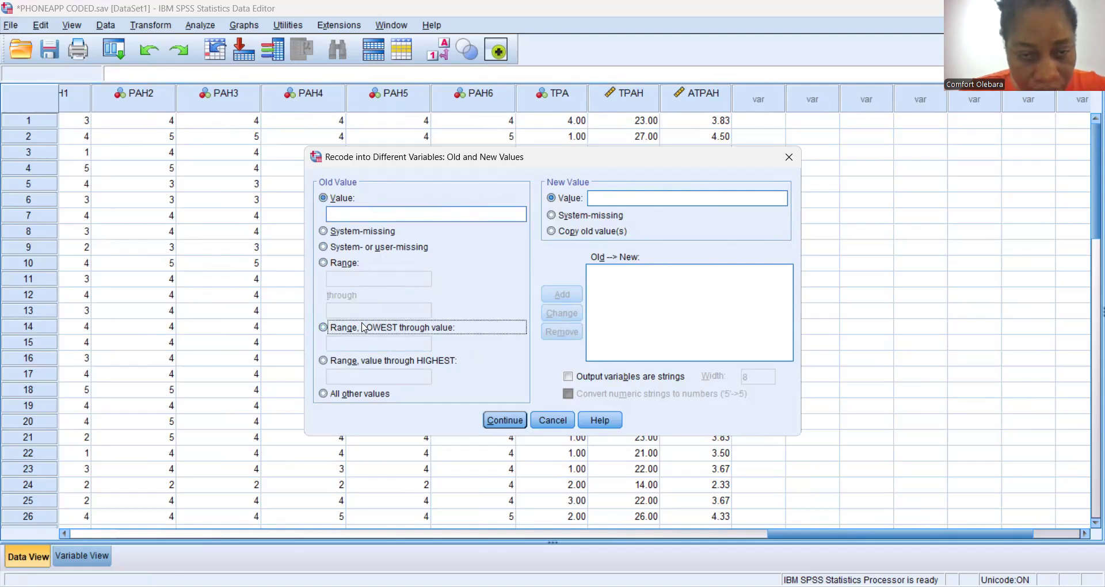
click(356, 344)
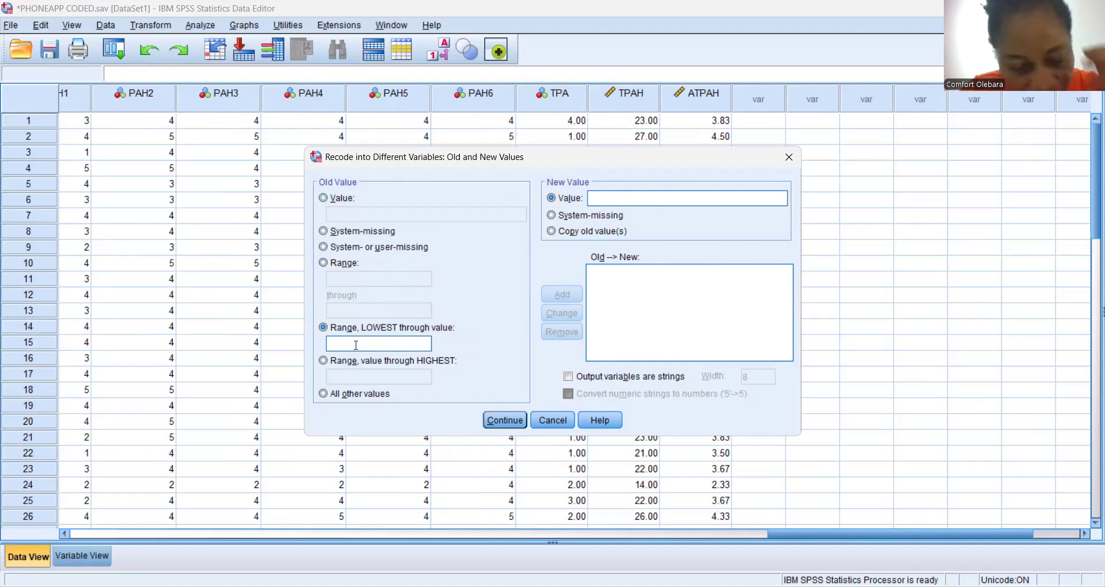
text(3.)
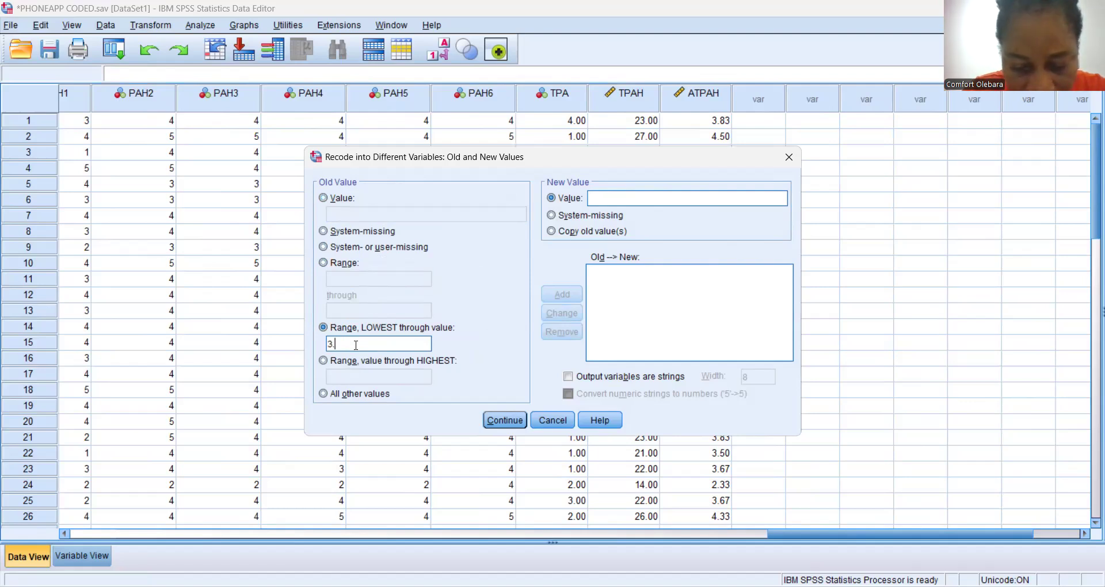
text(9932)
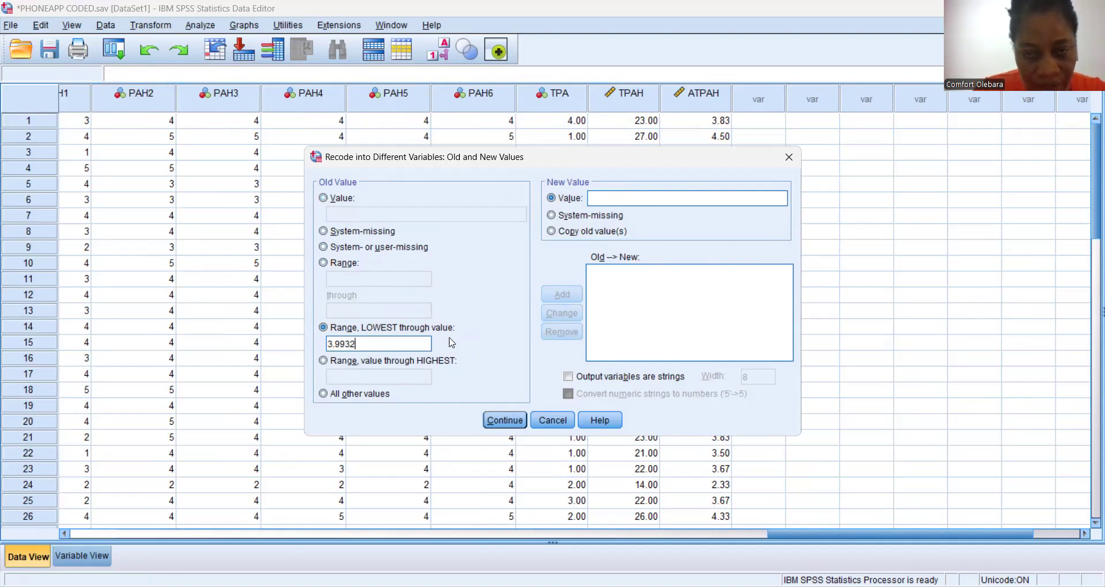
key(Return)
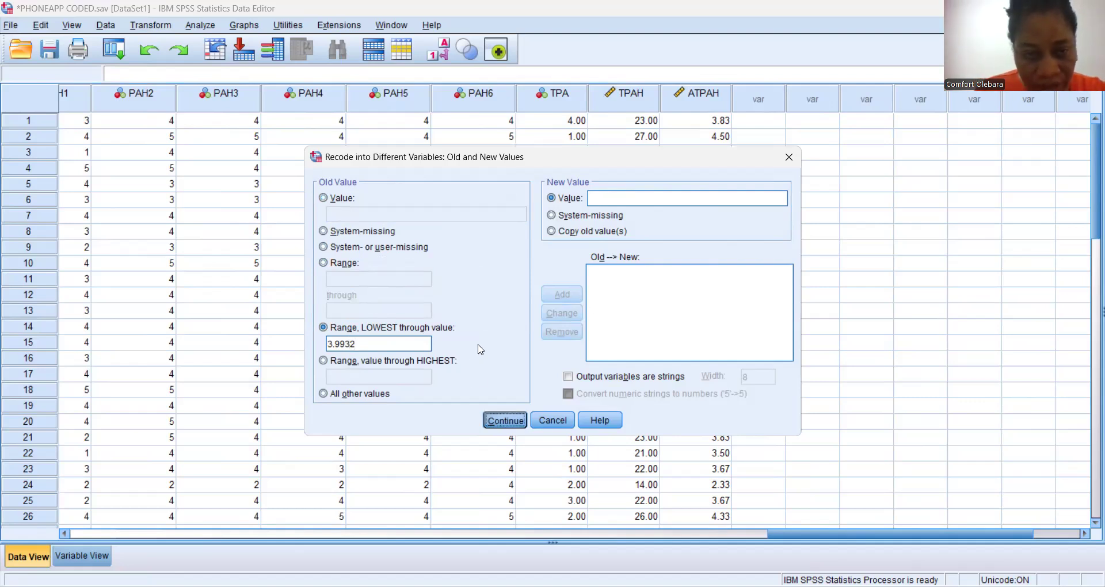
Add a recode rule that maps old values from the lowest through 3.9932 to the new value 0.
click(545, 352)
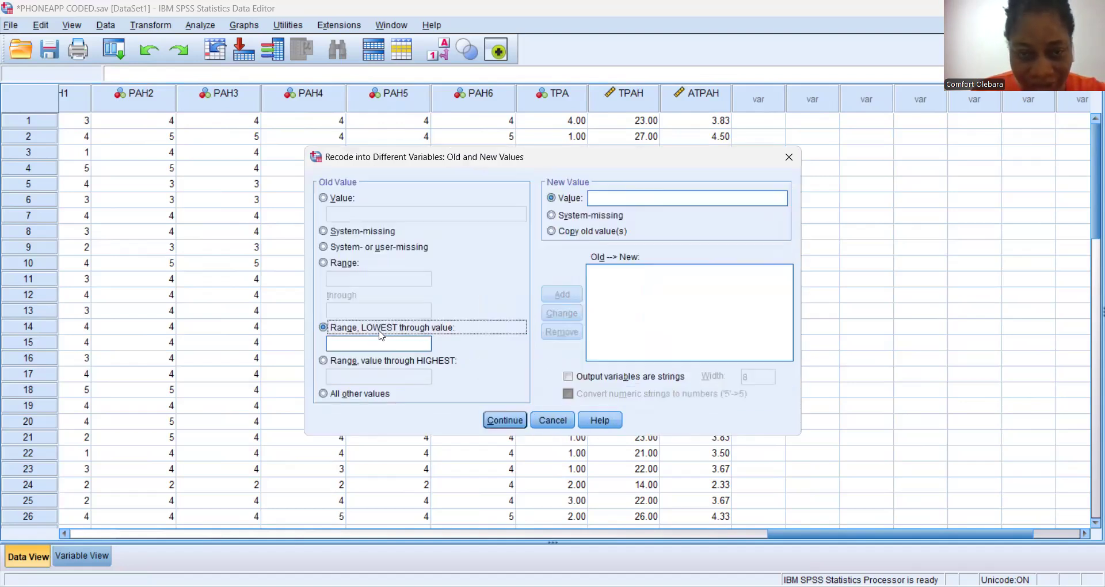
click(375, 348)
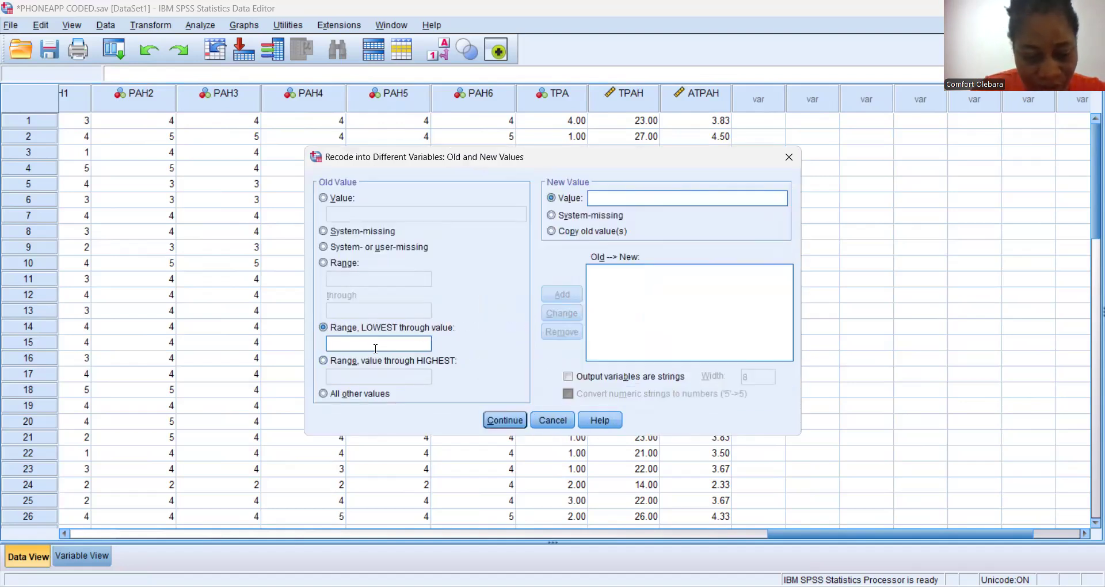
text(3)
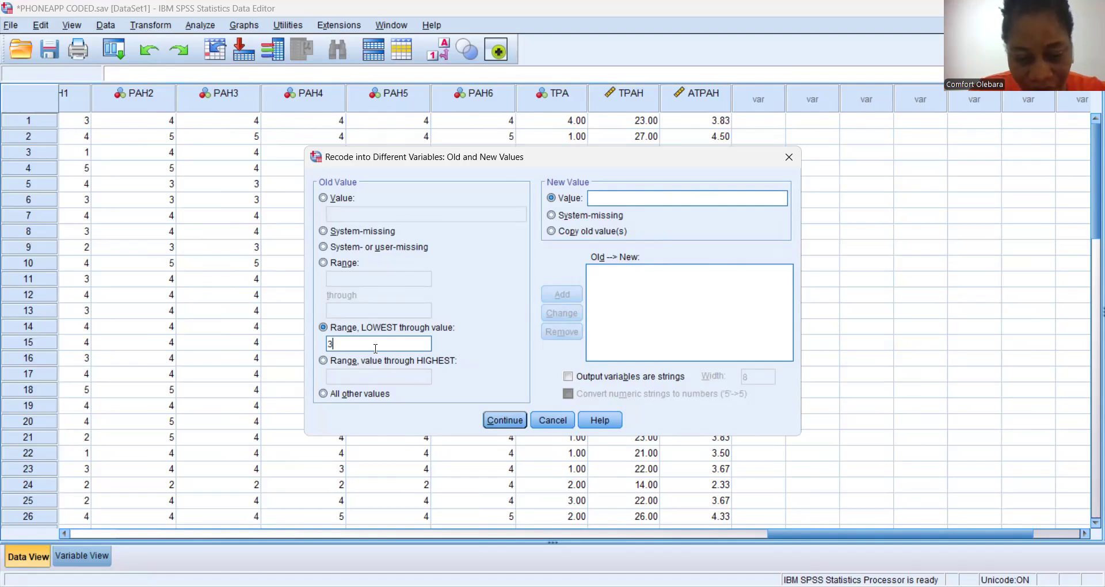
text(.9932)
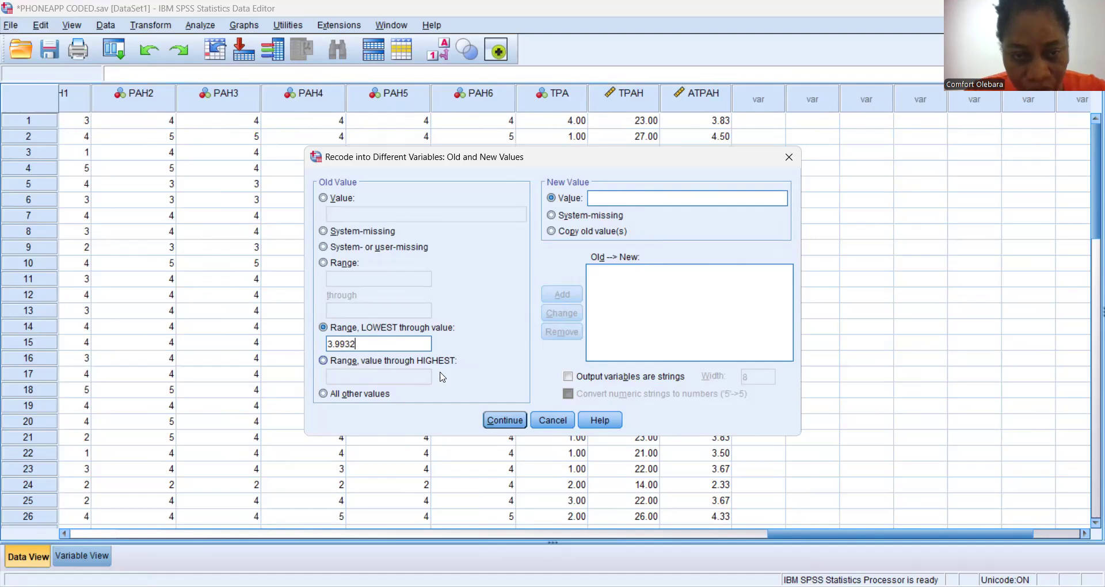
click(606, 200)
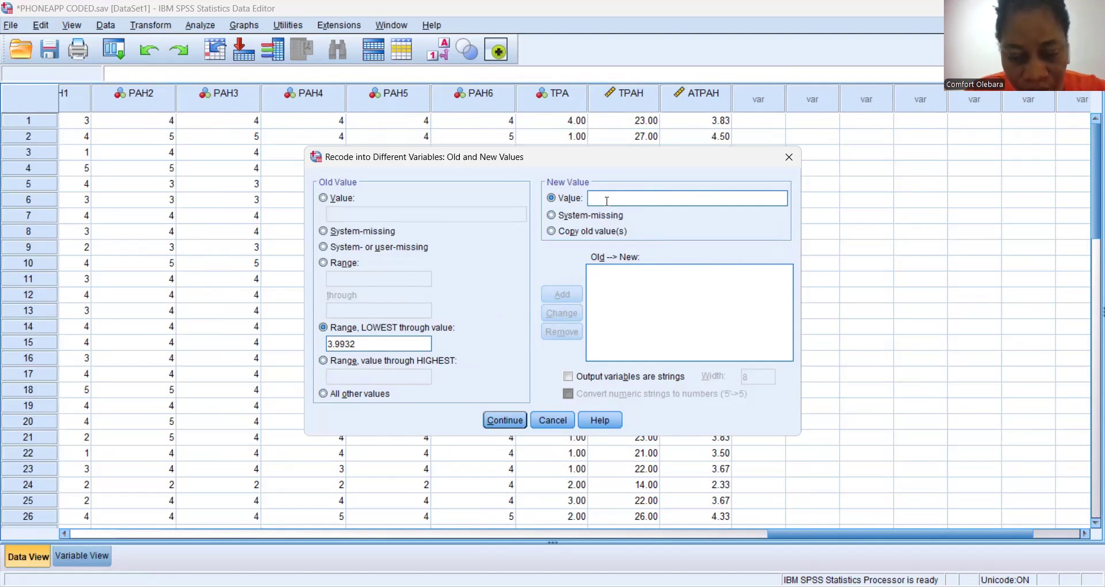
text(0)
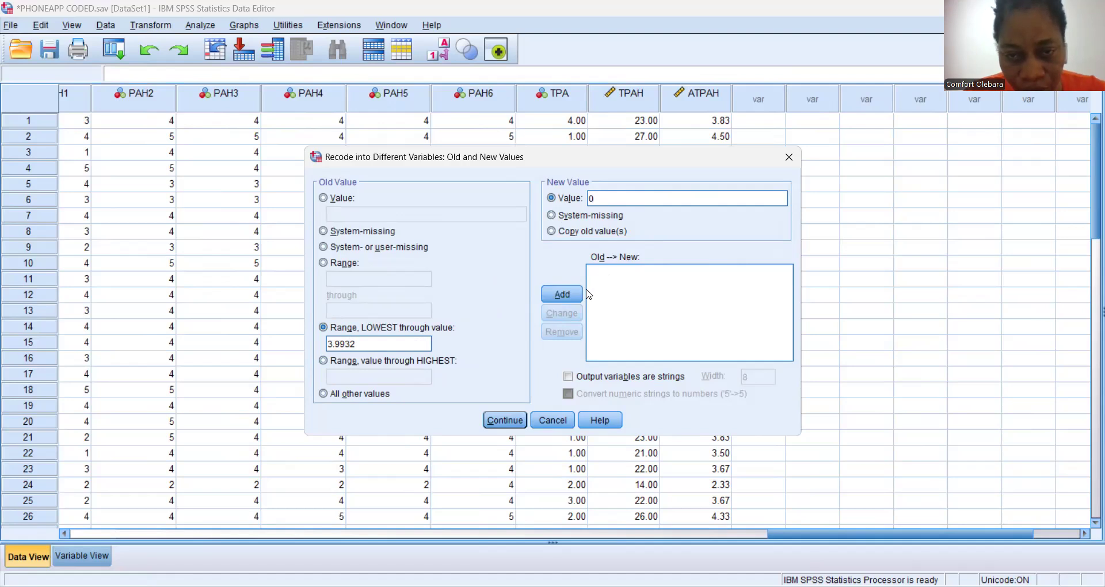
click(563, 296)
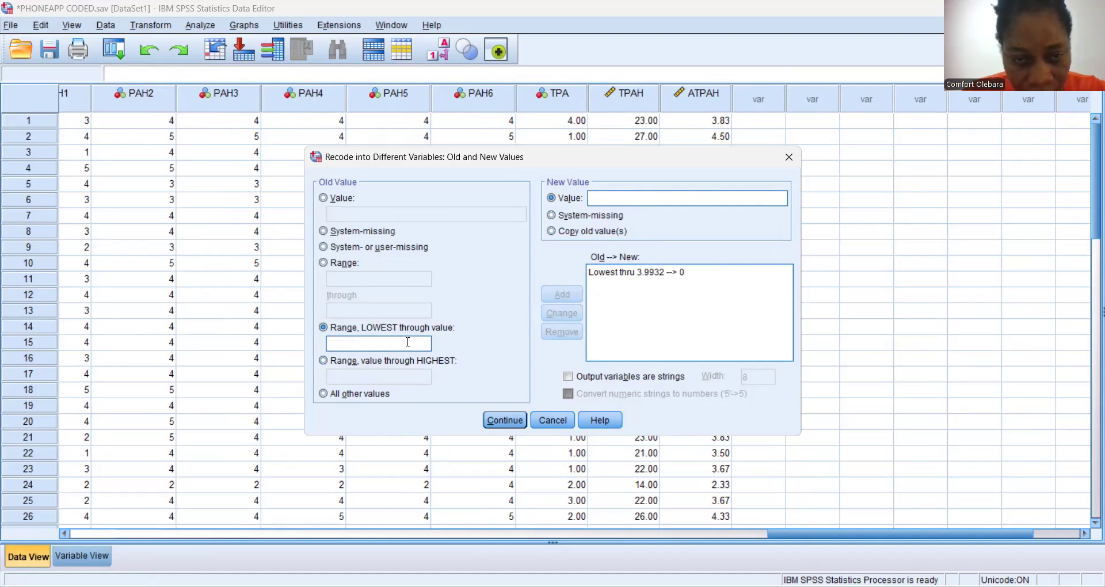
Add a recode rule that maps old values from 3.9932 through the highest to the new value 1.
click(395, 362)
click(383, 375)
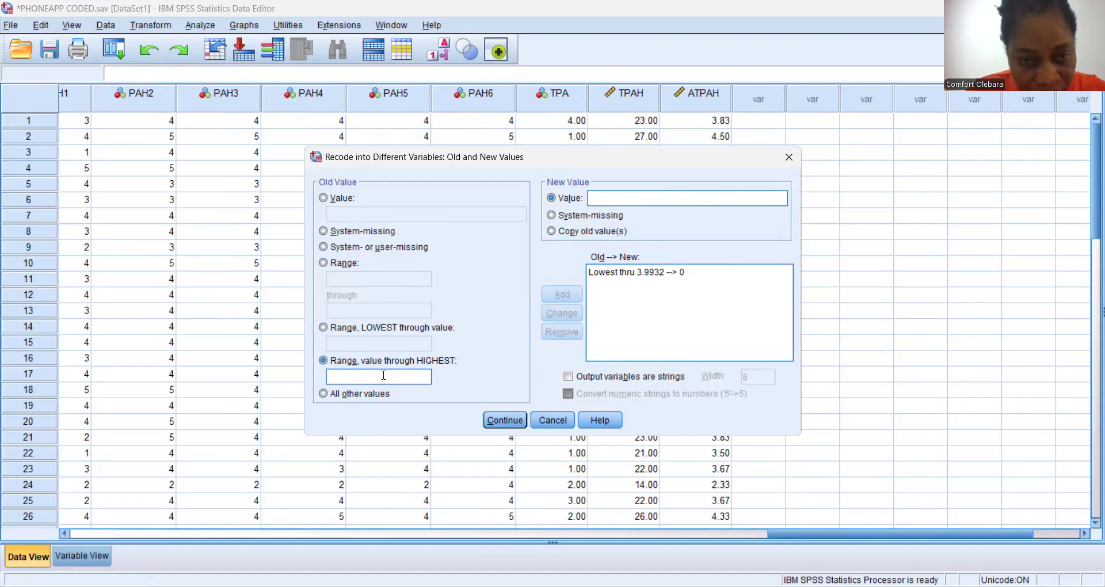
text(3.)
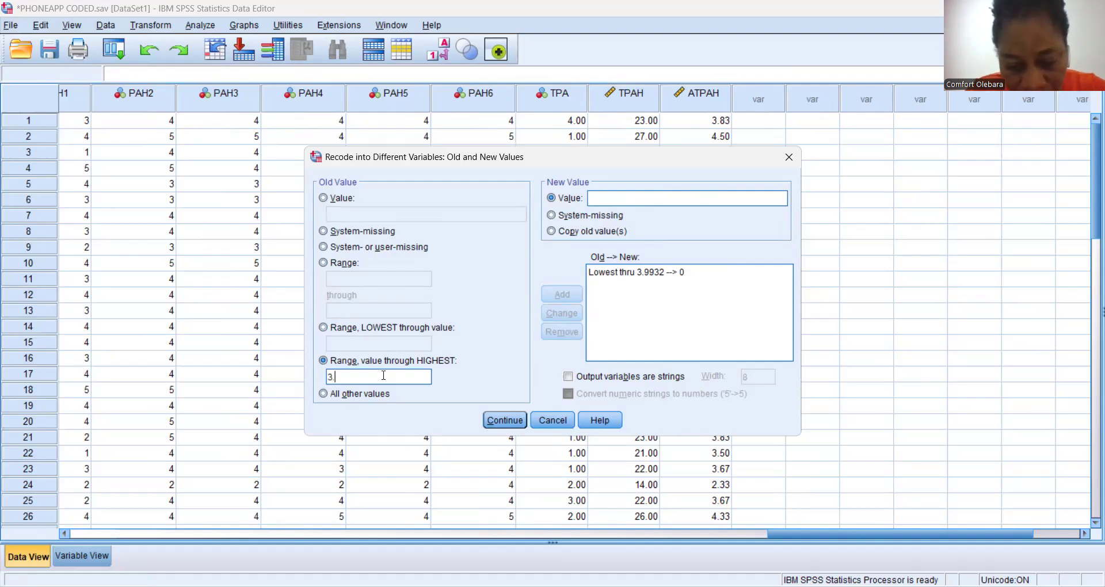
text(9932)
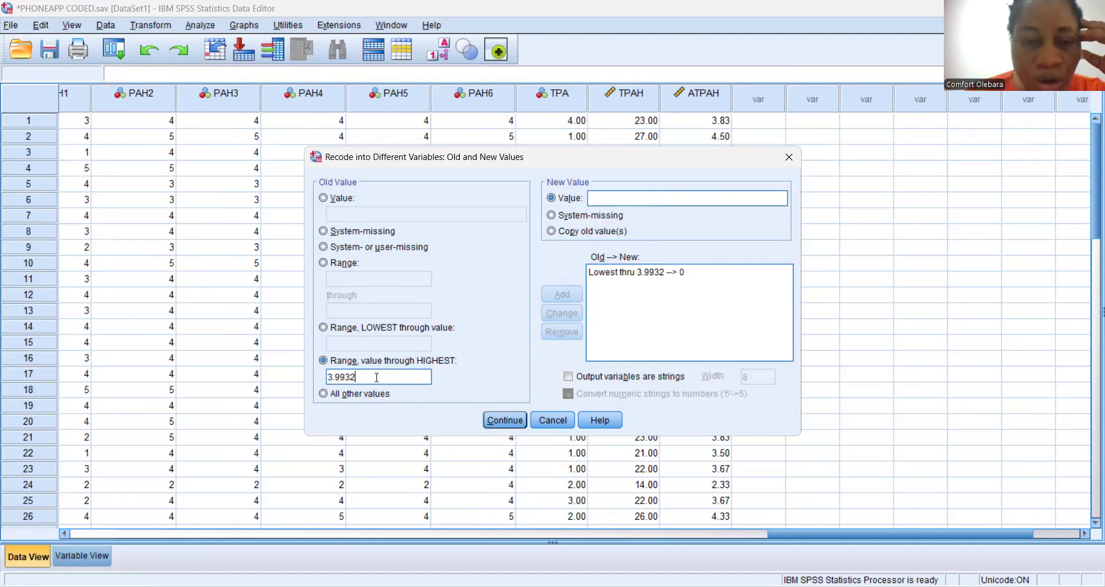
click(613, 214)
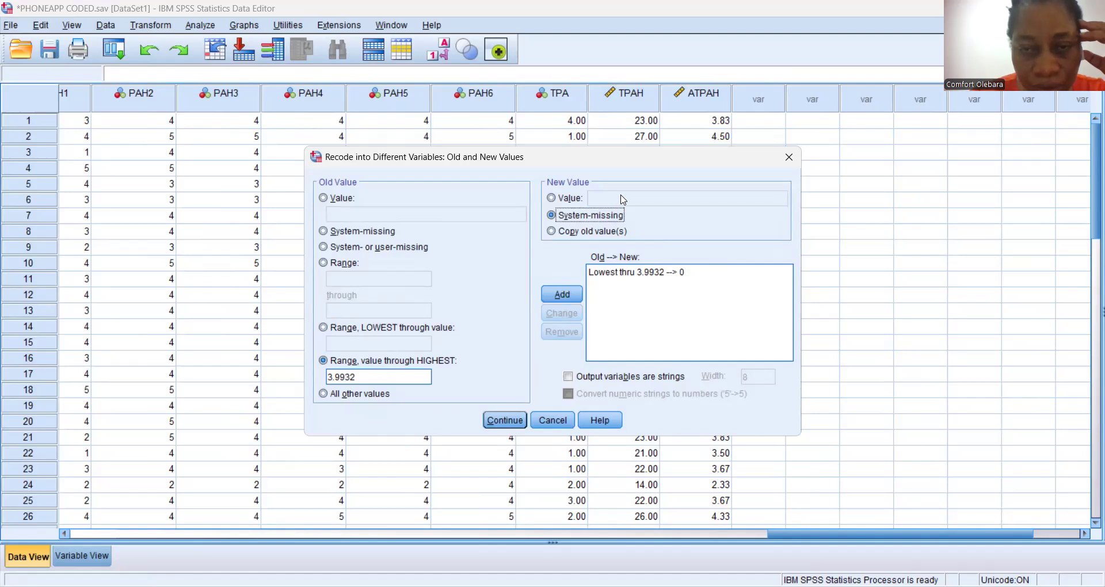
click(576, 198)
click(606, 196)
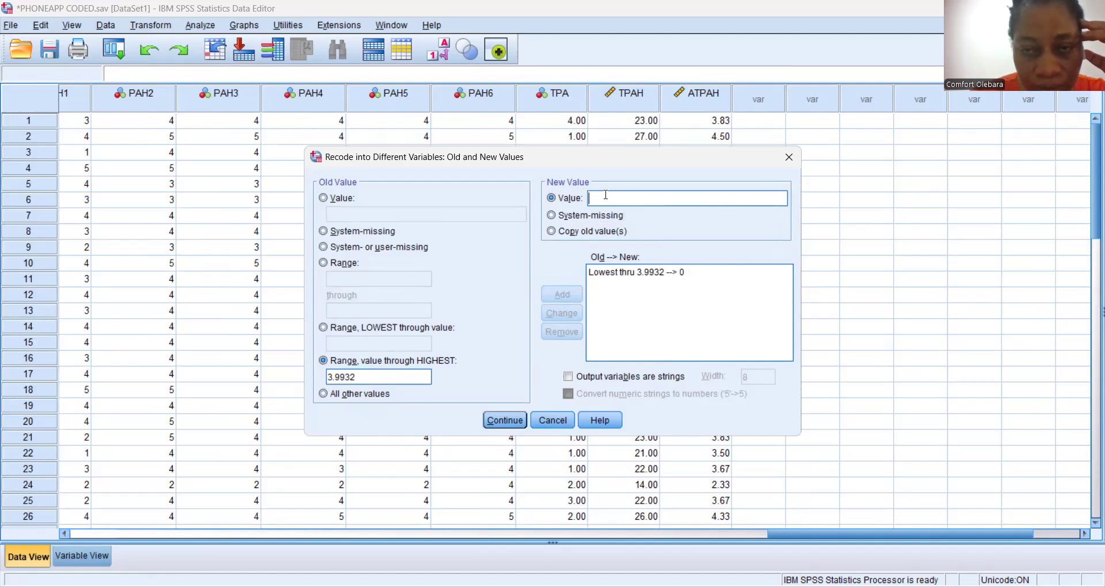
text(1)
click(567, 294)
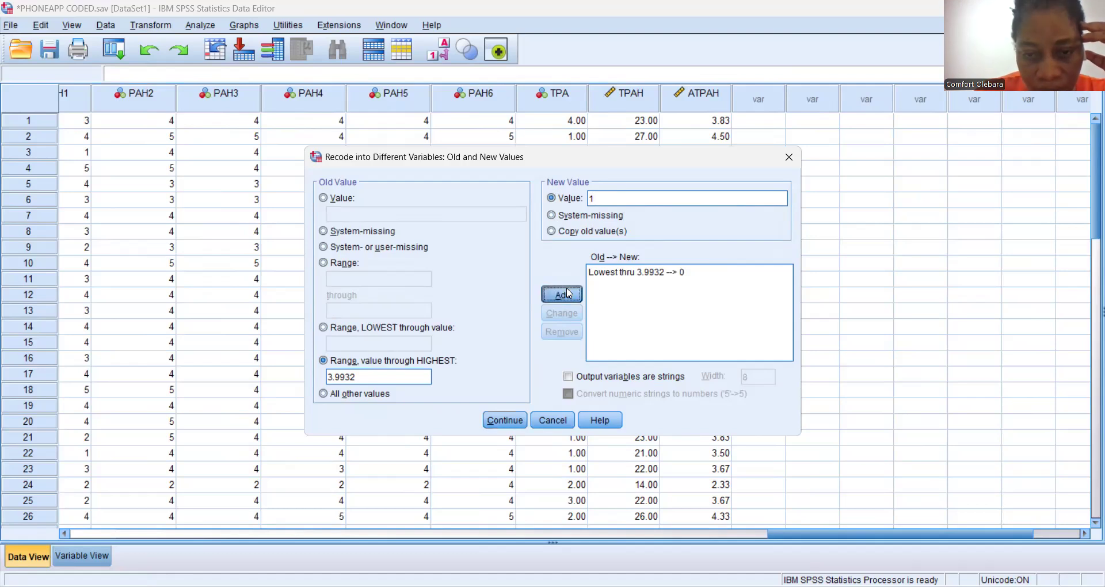
Accept the recode rules, assign CatATPAH as the output variable for ATPAH and run the recode.
click(503, 420)
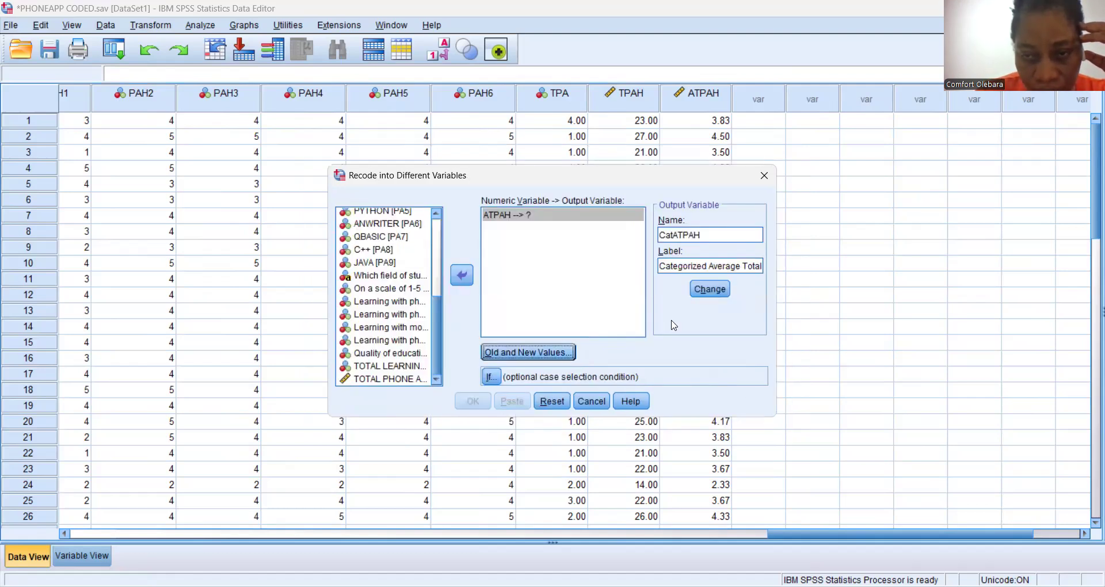
click(709, 292)
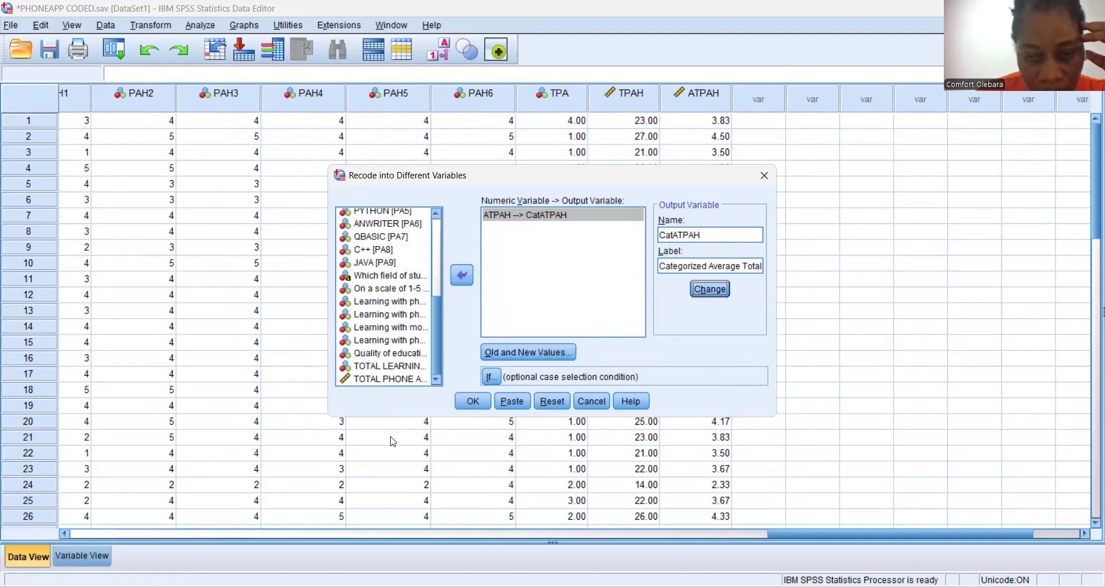
click(467, 401)
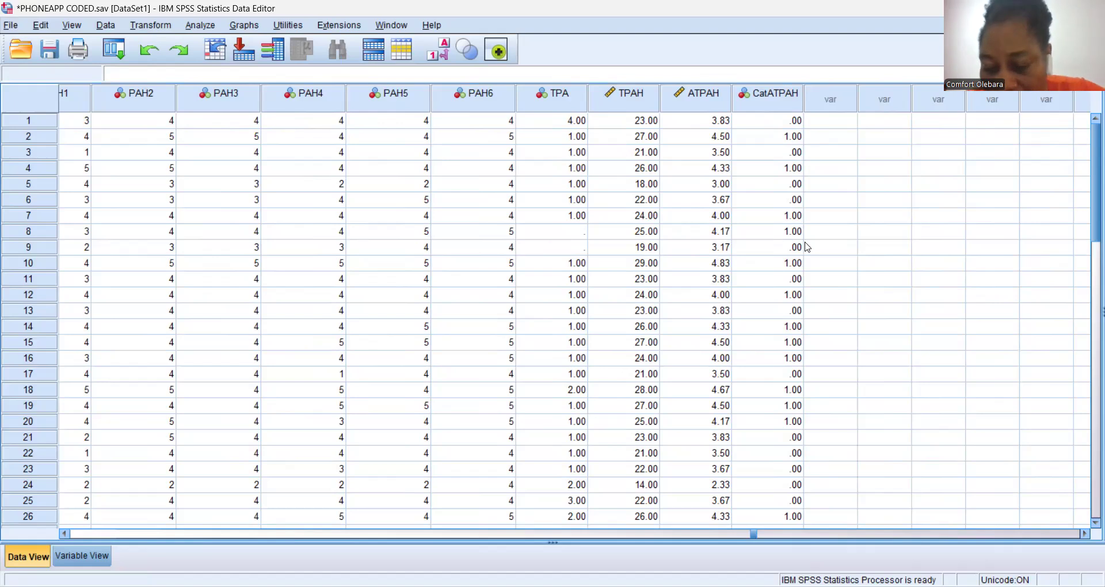
Look over the variable definitions, including the labels and measurement levels of the phone app help variables.
key(ctrl+Home)
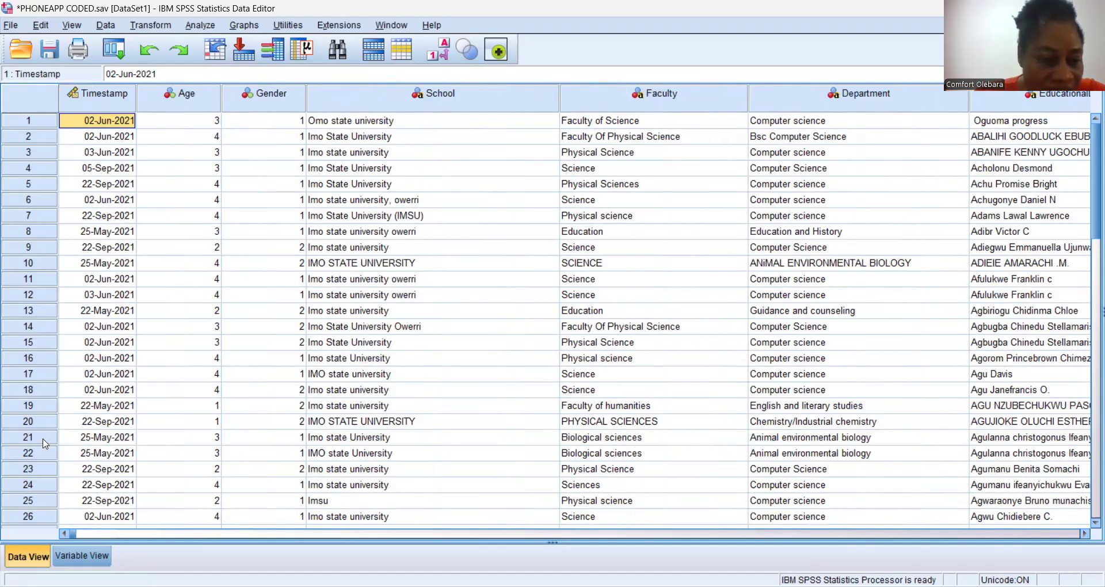
click(82, 556)
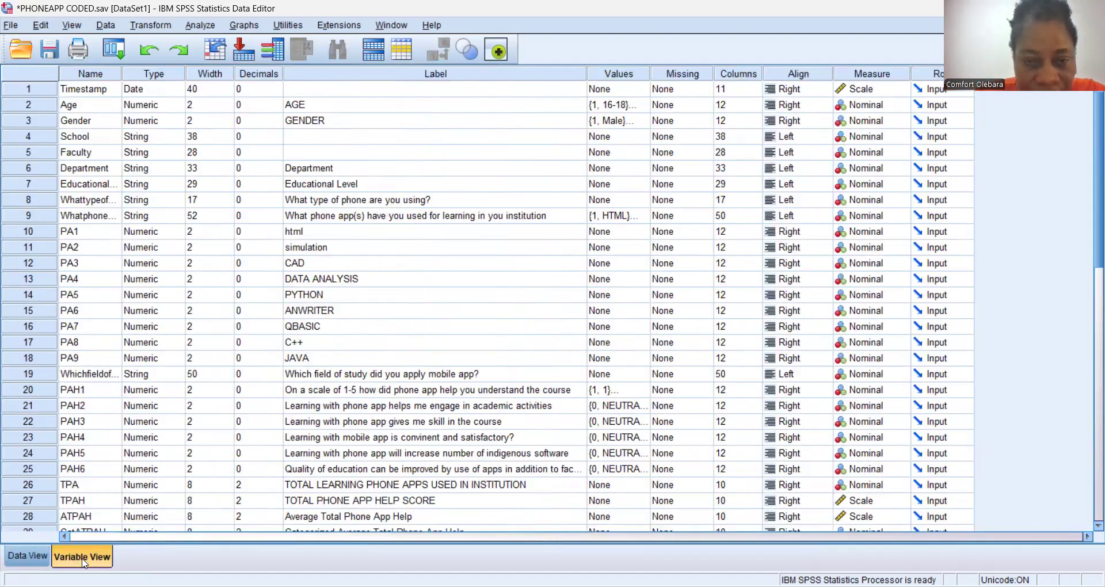
click(366, 455)
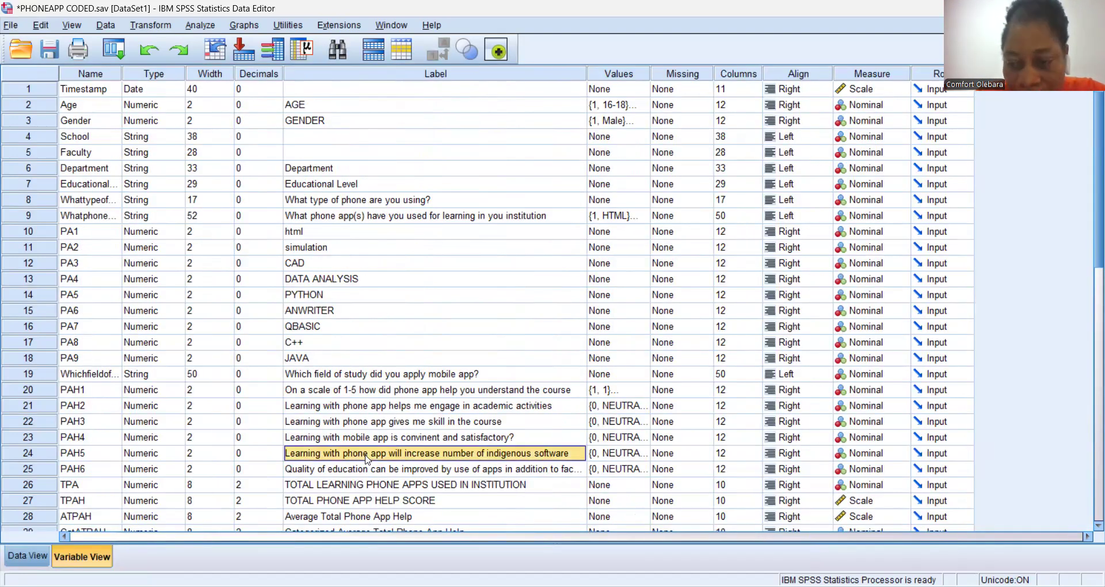
key(Tab)
key(Tab)
key(Tab)
key(Tab)
key(Tab)
key(Tab)
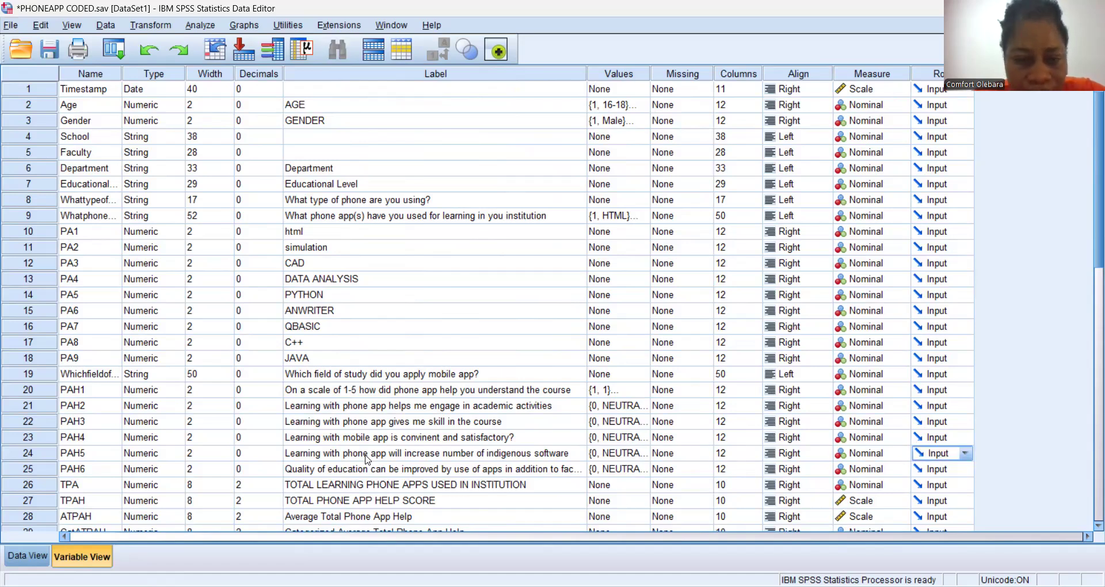
Return to the data and examine the recoded CatATPAH values beside the ATPAH scores.
click(29, 557)
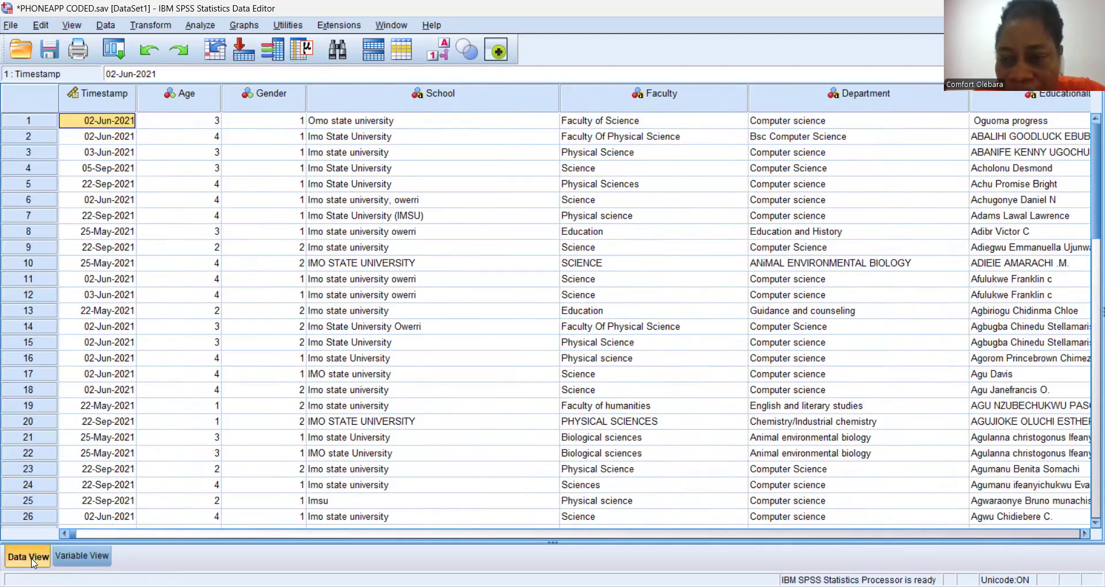
click(334, 392)
key(Tab)
key(Tab)
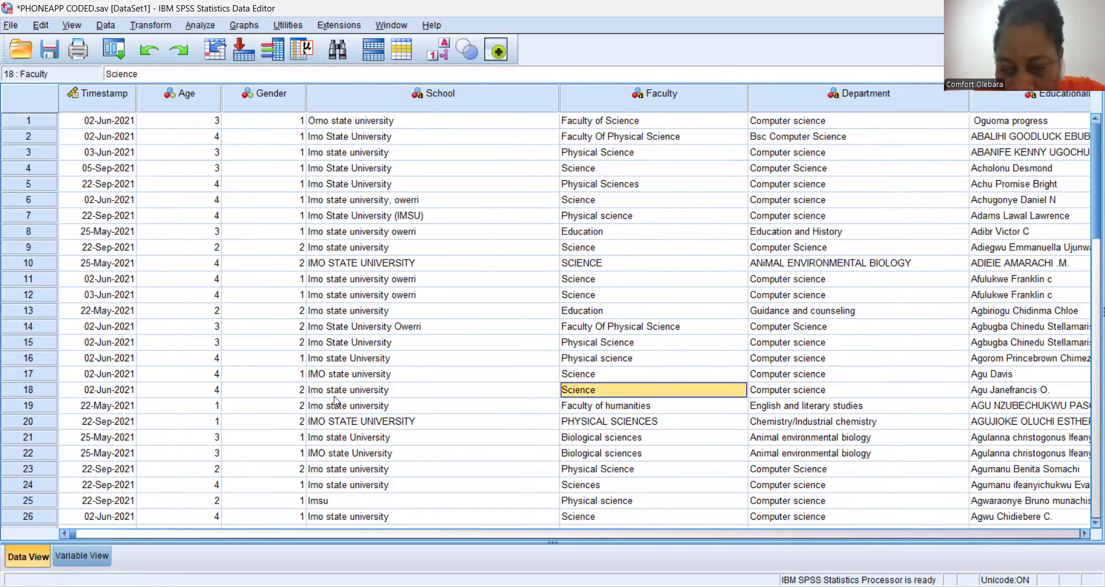
key(Tab)
key(Tab)
key(Tab)
key(Tab)
key(Tab)
key(Tab)
key(Tab)
key(Tab)
key(Tab)
key(Tab)
key(Tab)
key(Tab)
key(Tab)
key(Tab)
key(Tab)
key(Tab)
key(Tab)
key(Tab)
key(Tab)
key(Tab)
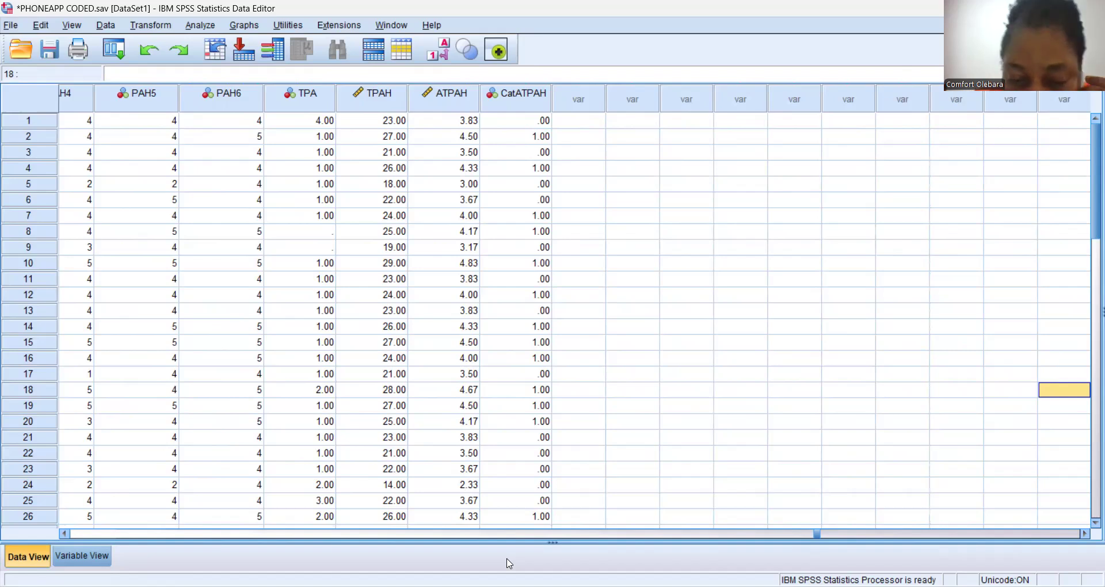
click(517, 508)
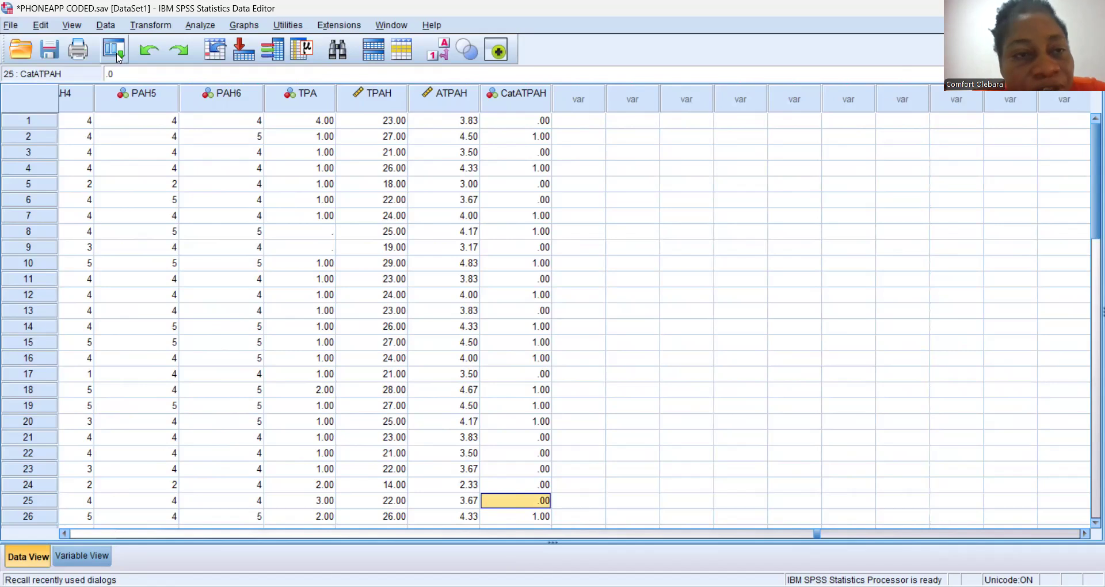
Start a Frequencies analysis and add the categorized average phone app help variable CatATPAH as the variable to analyse.
click(200, 26)
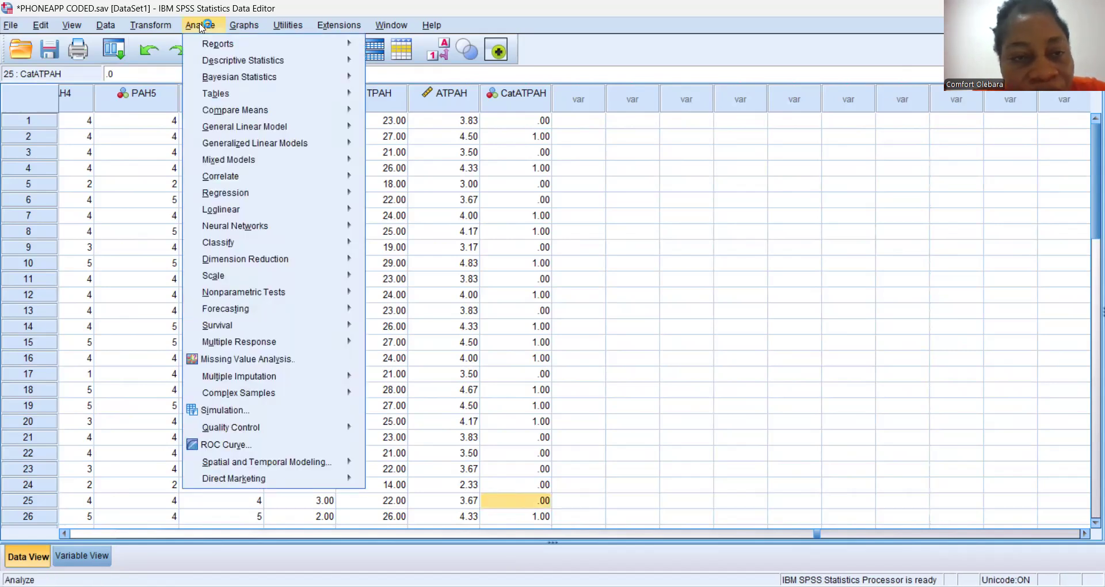
mouse_move(254, 60)
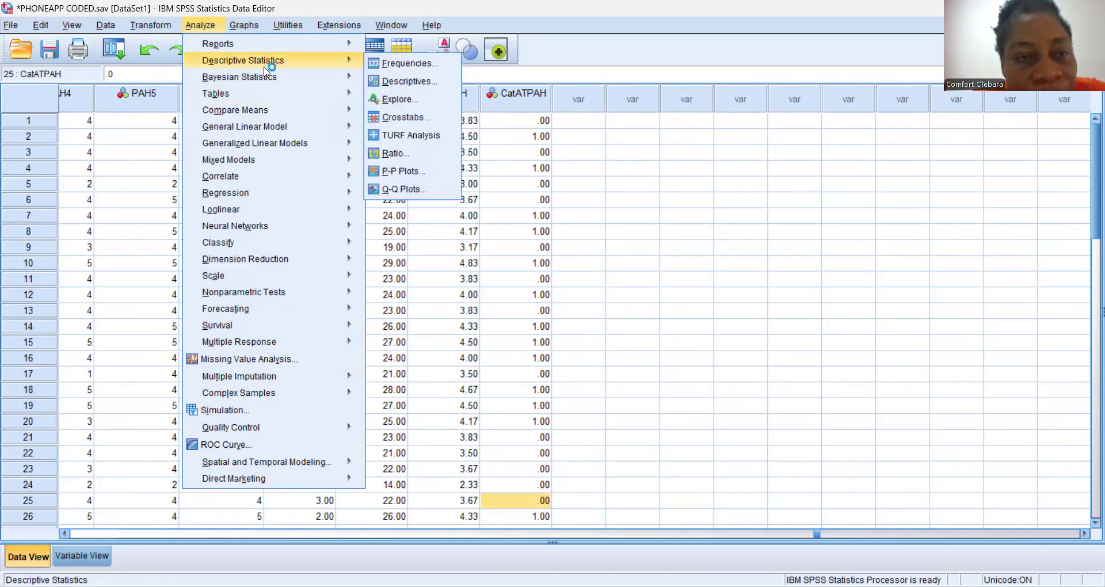
click(395, 63)
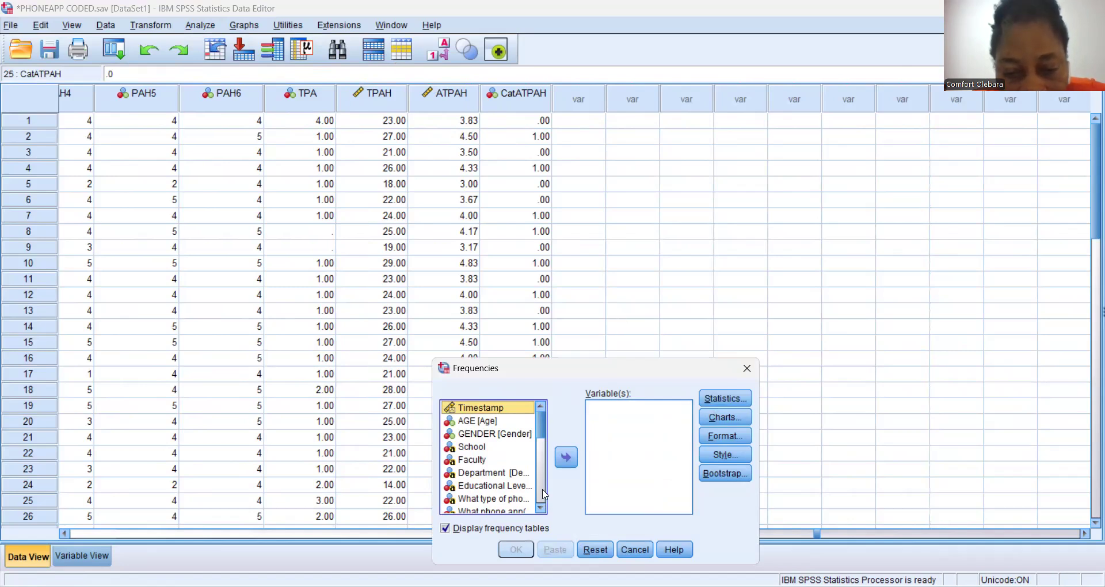
drag(541, 508, 541, 509)
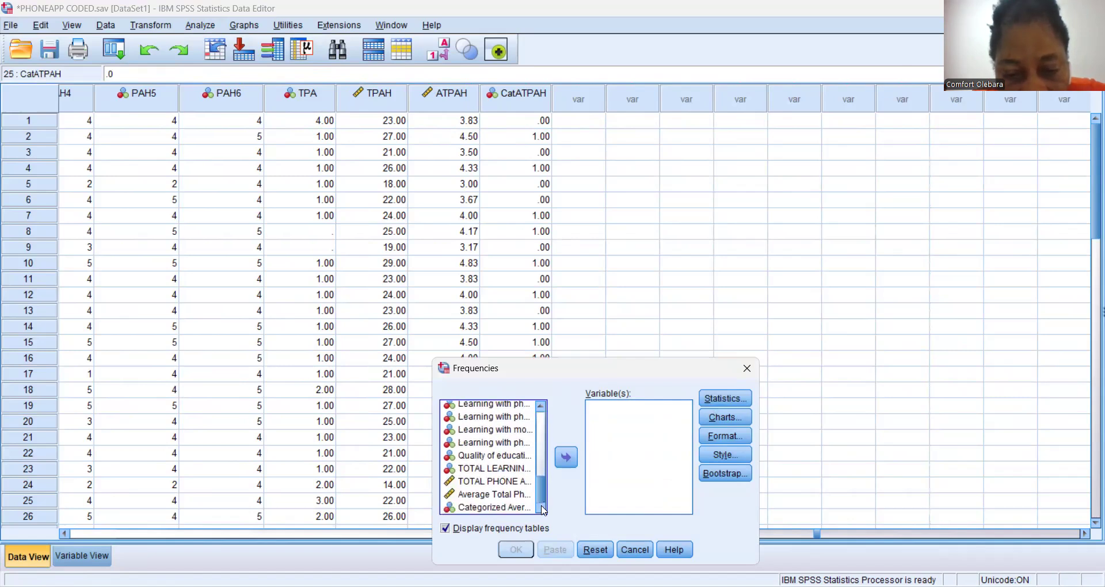
click(509, 507)
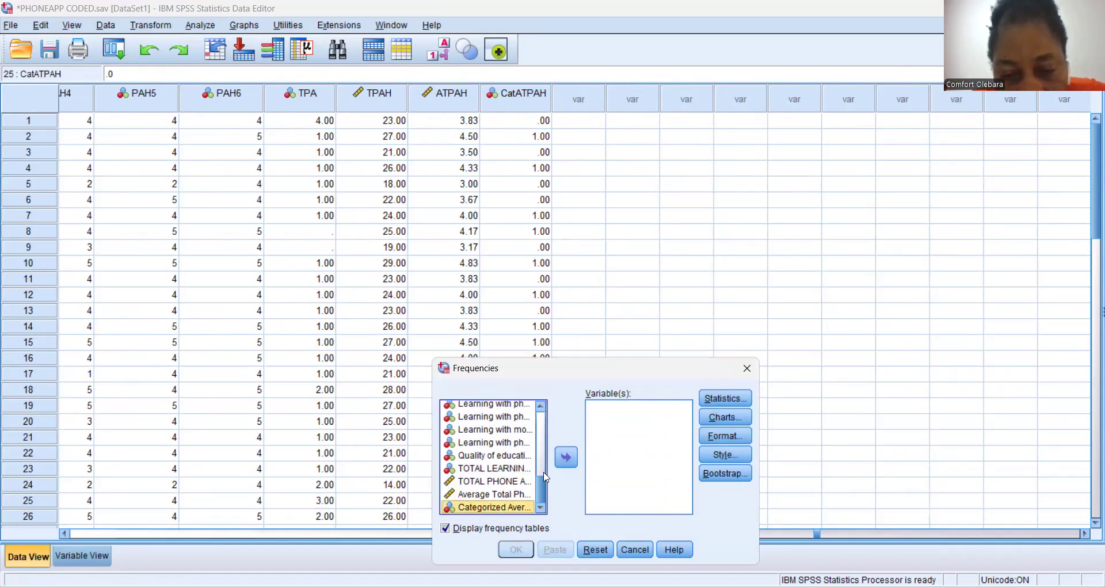
click(566, 457)
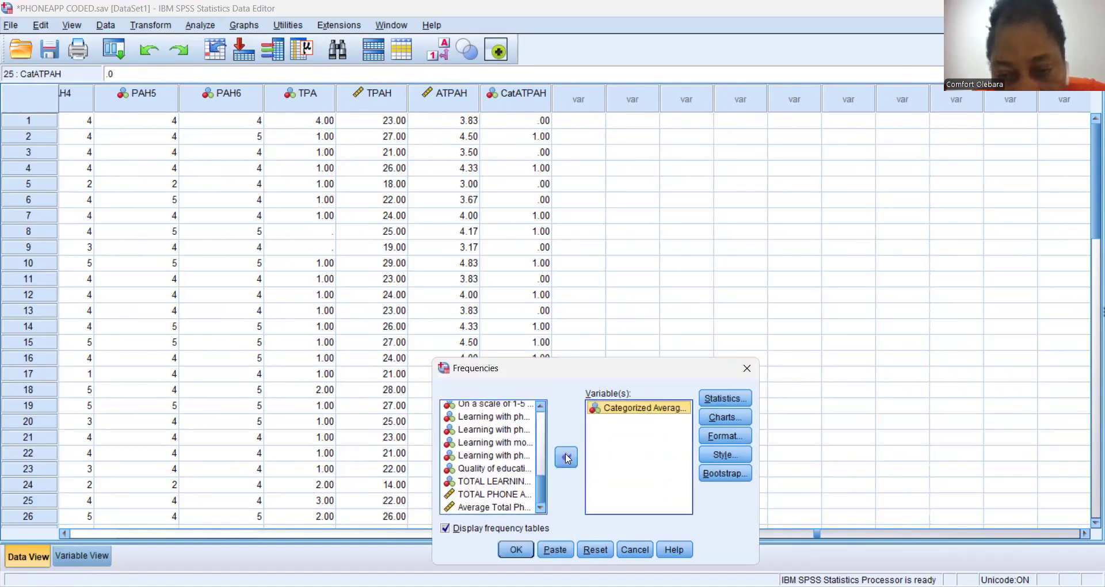
Include the Sum statistic in the frequencies output and run the analysis with frequency tables displayed.
click(726, 398)
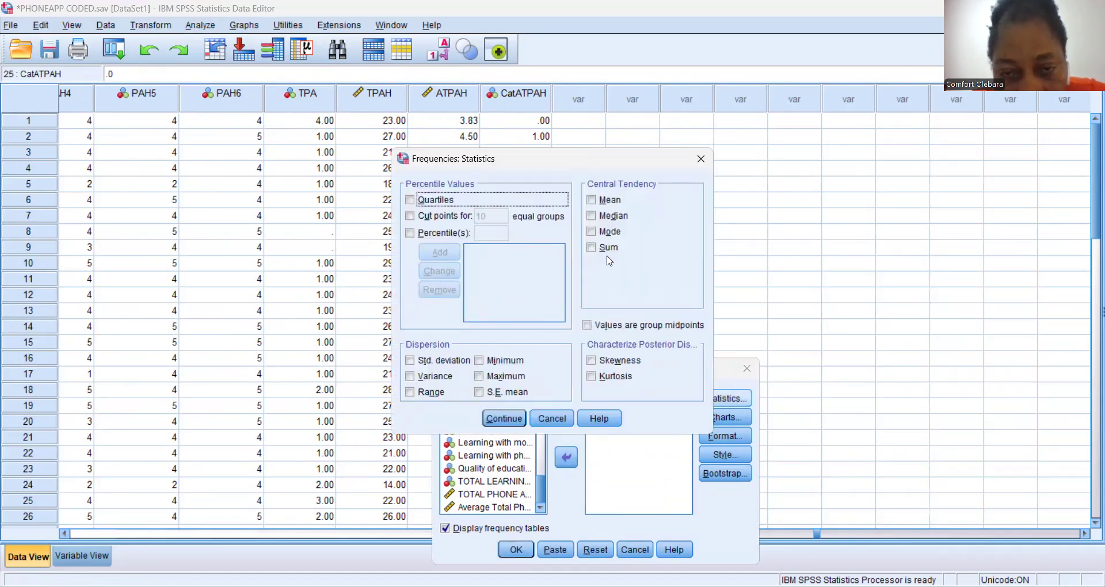
click(605, 248)
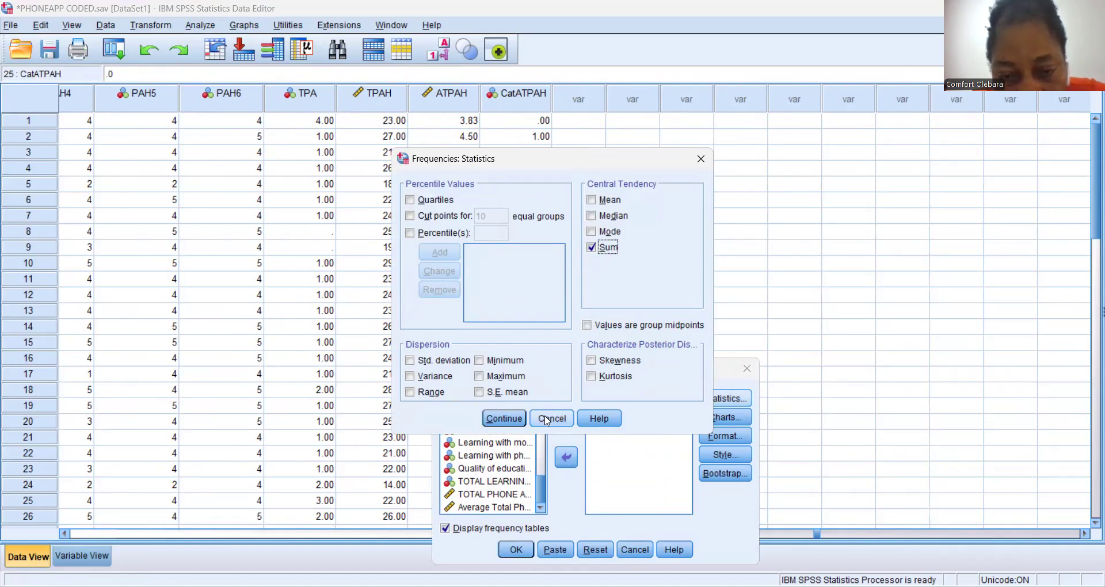
click(504, 419)
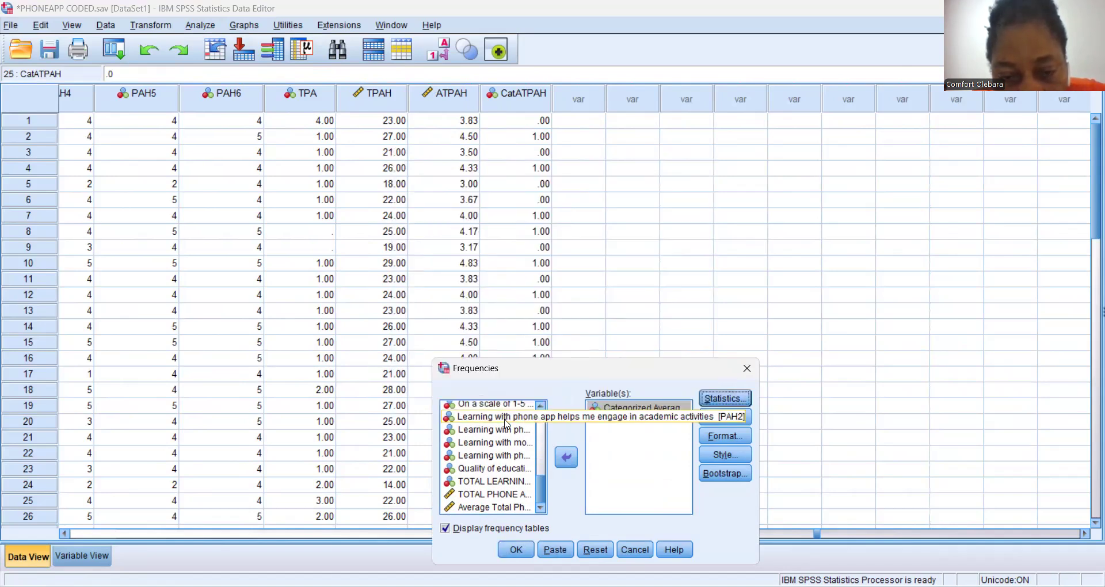
click(518, 550)
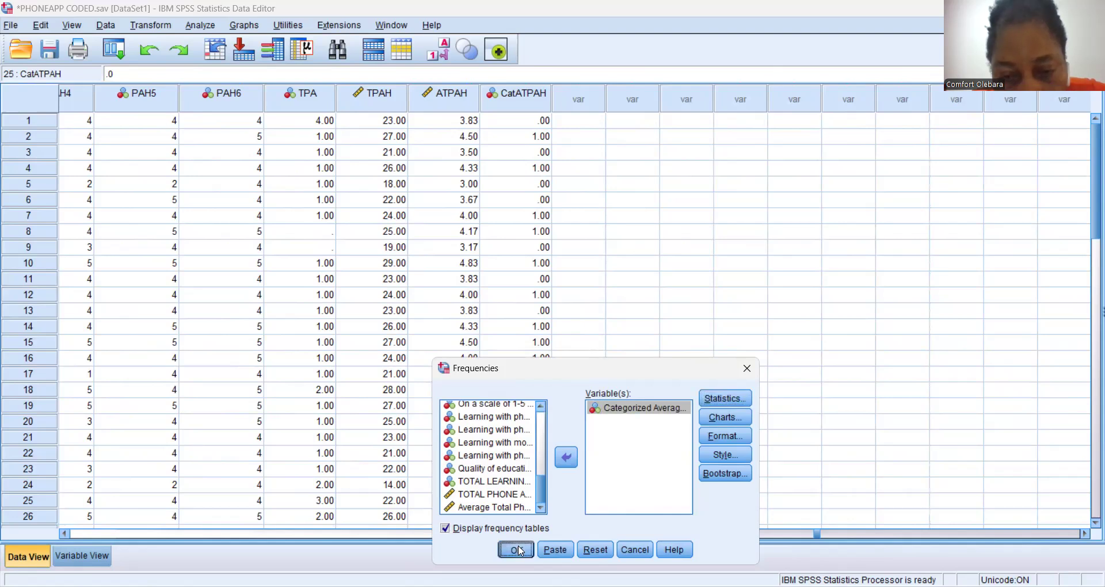